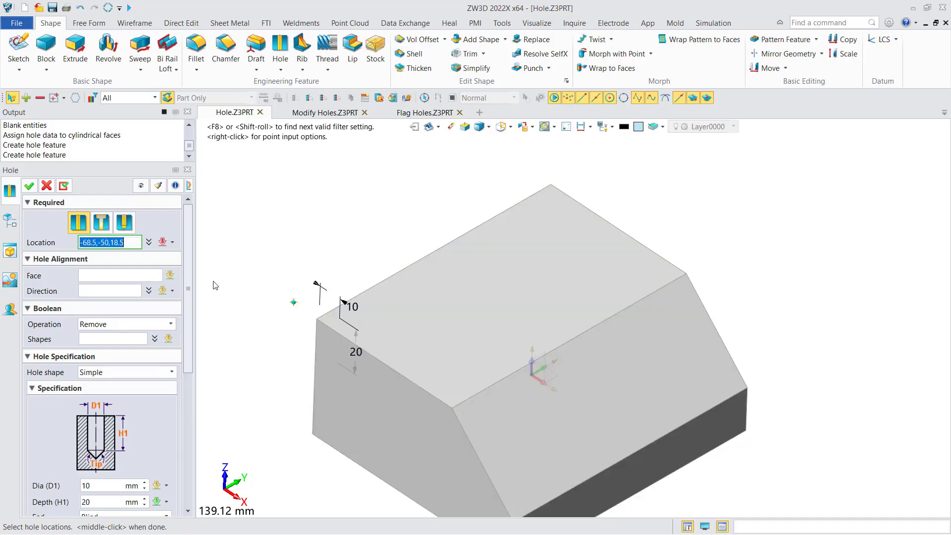
Step: Locate the hole on the top face by offsetting 30 mm in X and 35.5 mm in Y from the block's near-left upper corner
middle_drag(300, 254, 322, 229)
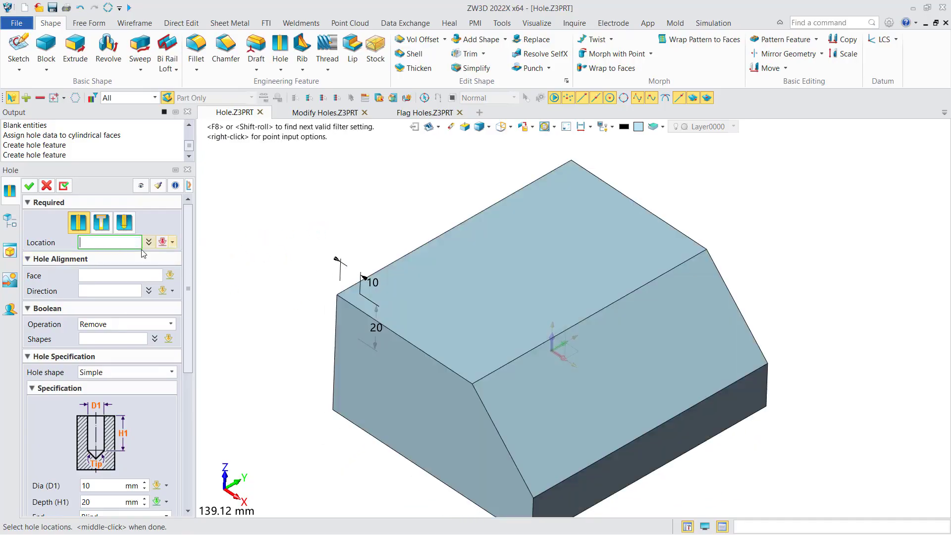
click(101, 243)
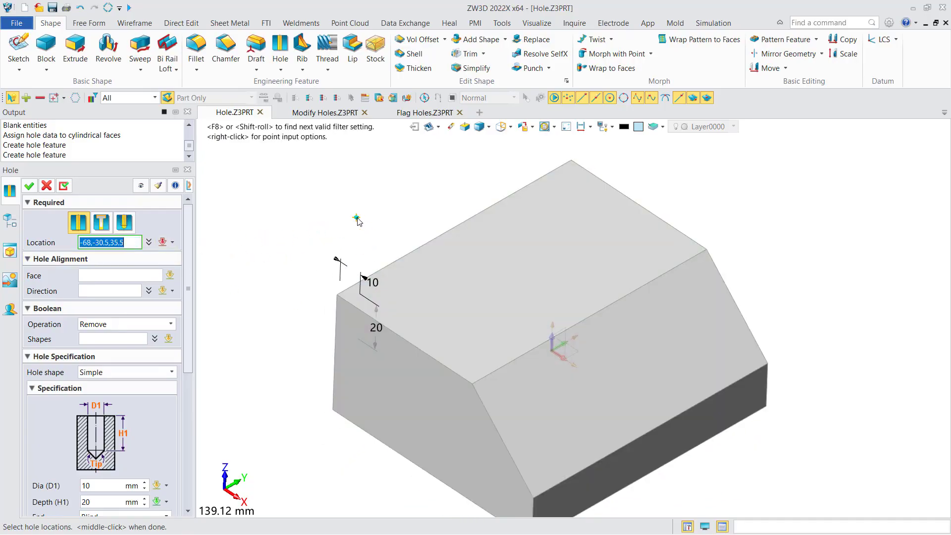
right_click(353, 214)
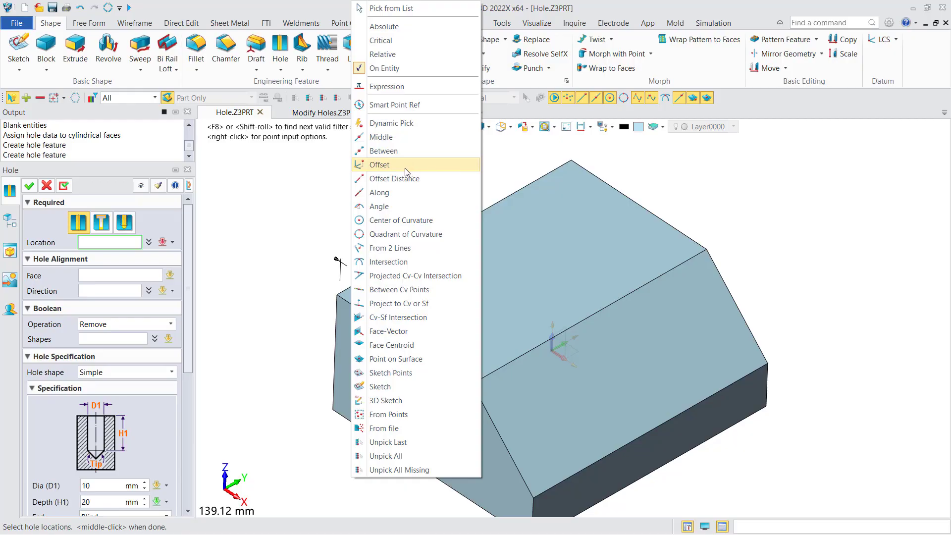
click(388, 166)
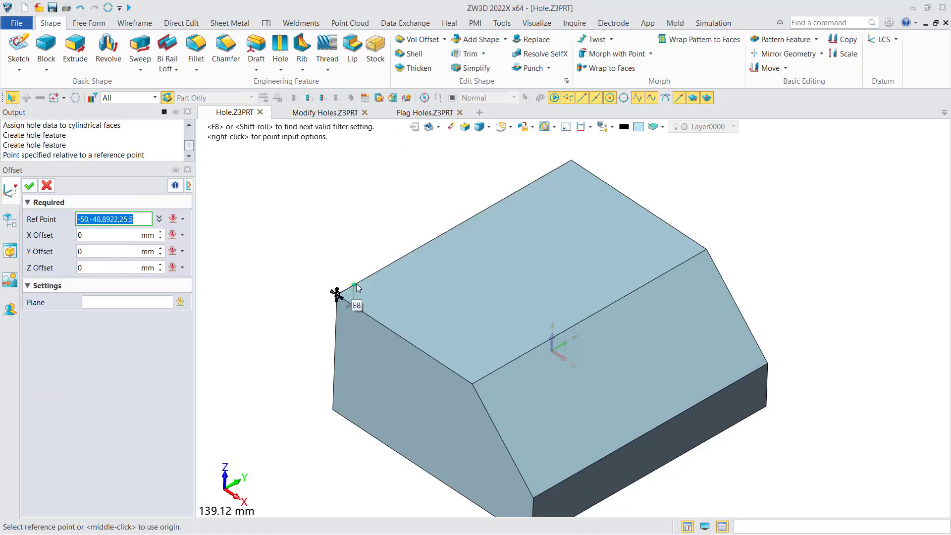
click(335, 294)
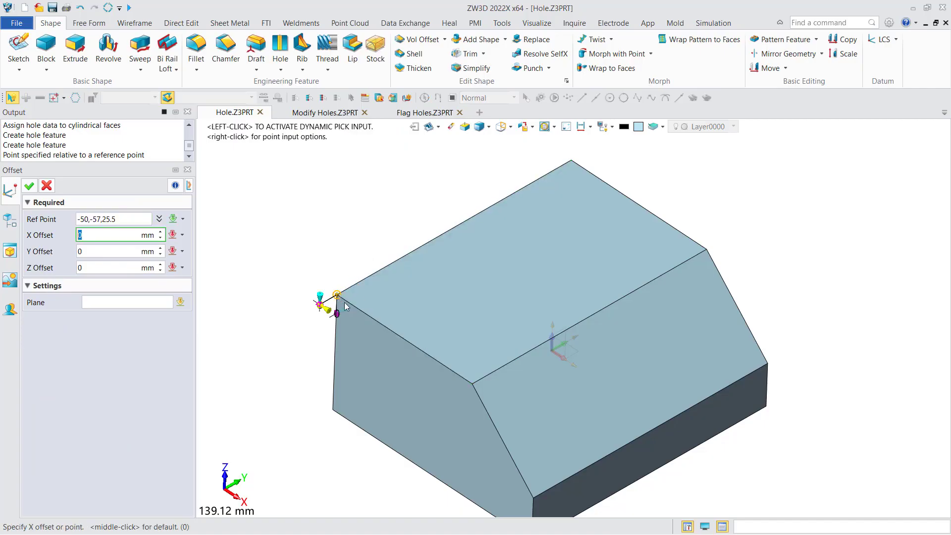
text(30)
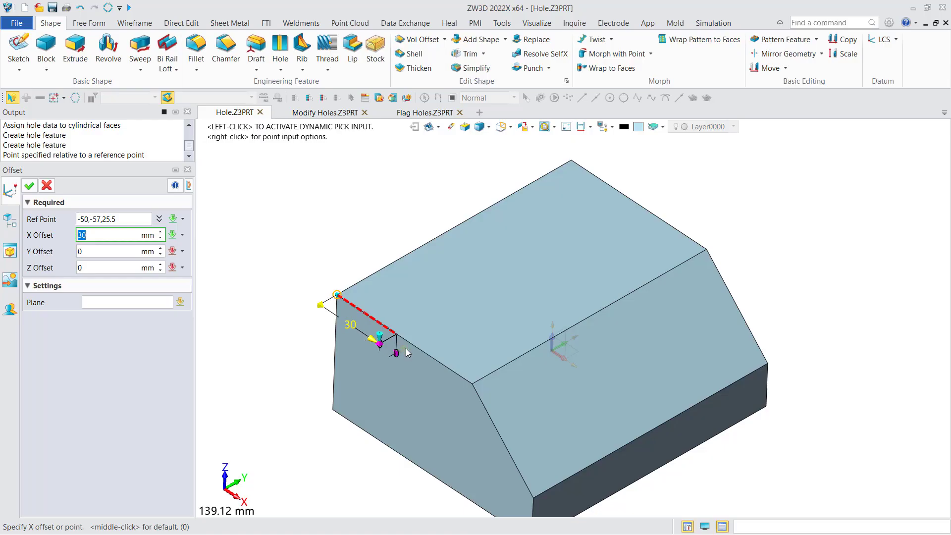
drag(406, 349, 486, 318)
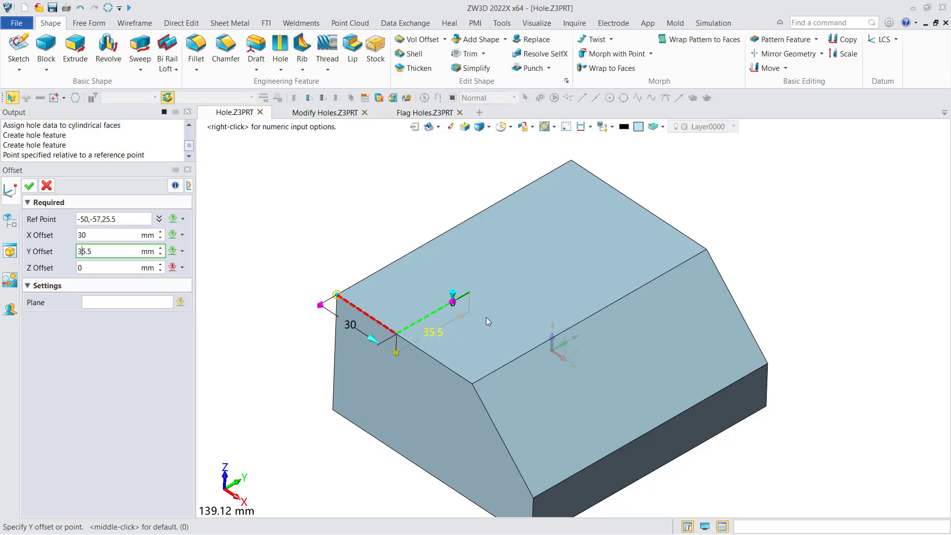
click(486, 317)
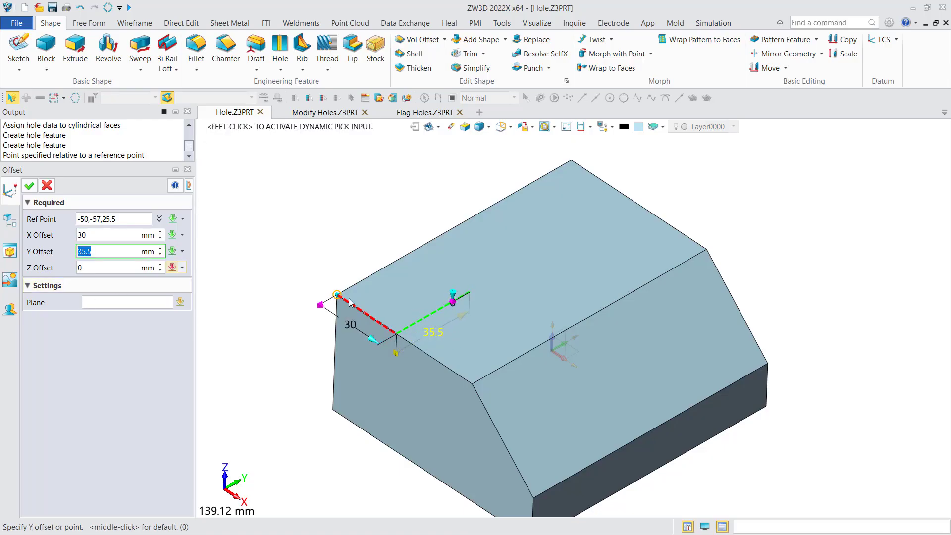
middle_click(474, 308)
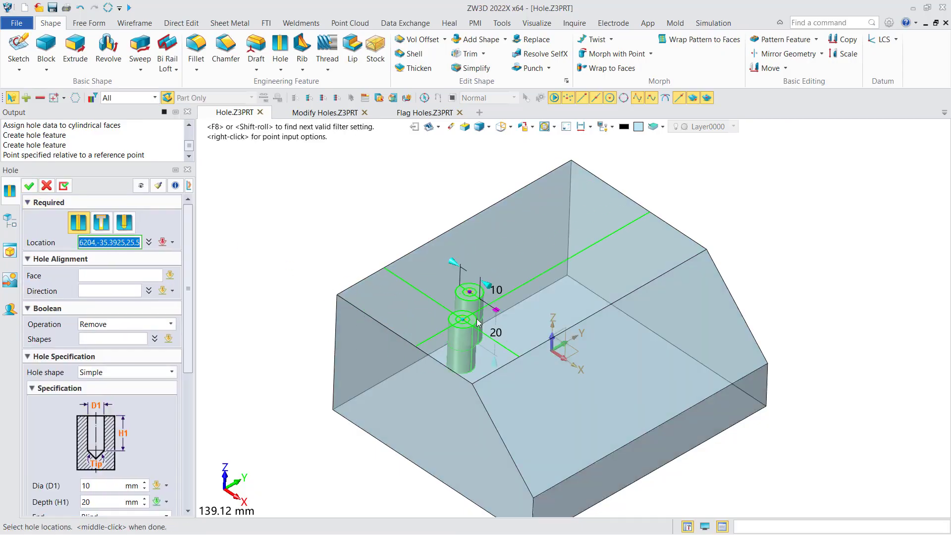
Step: Set the hole's diameter to 8 mm and enable its start chamfer
scroll(484, 299, up, 3)
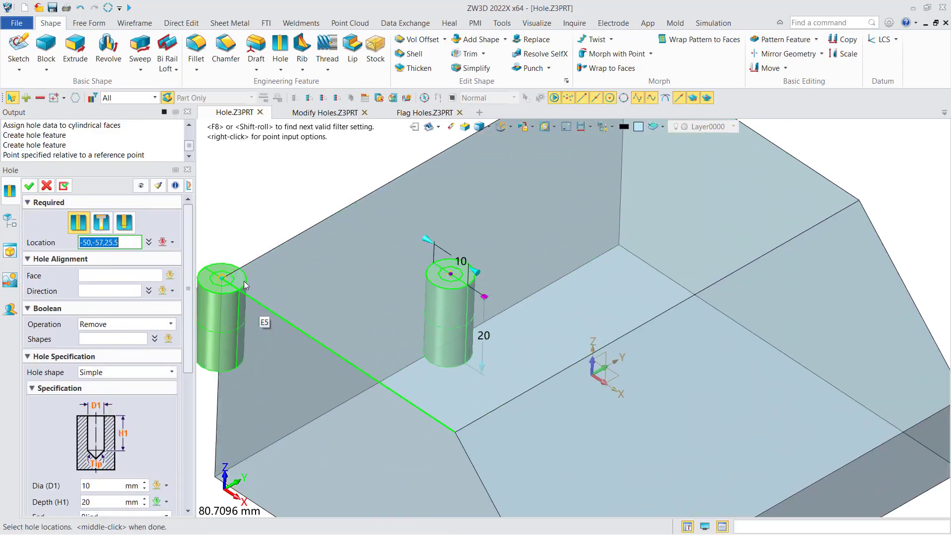
scroll(426, 297, down, 3)
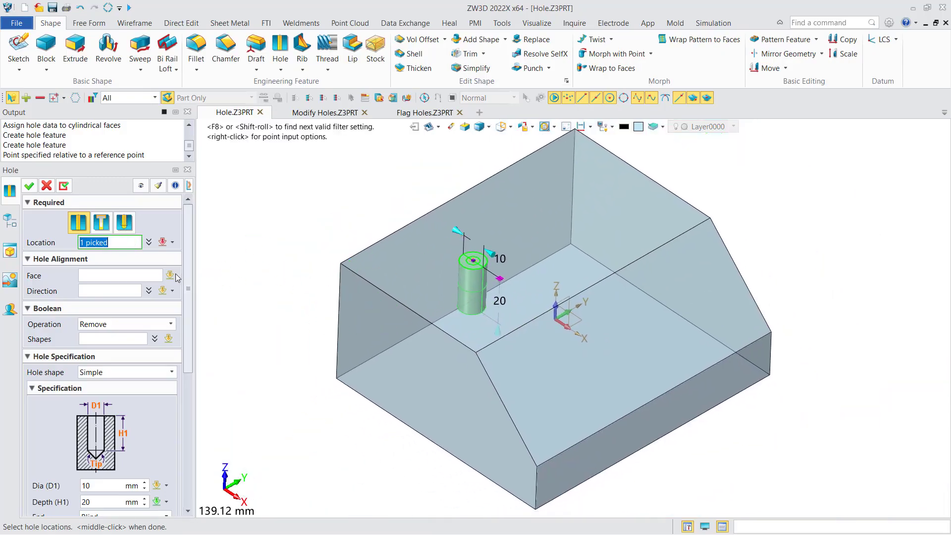
scroll(154, 316, down, 5)
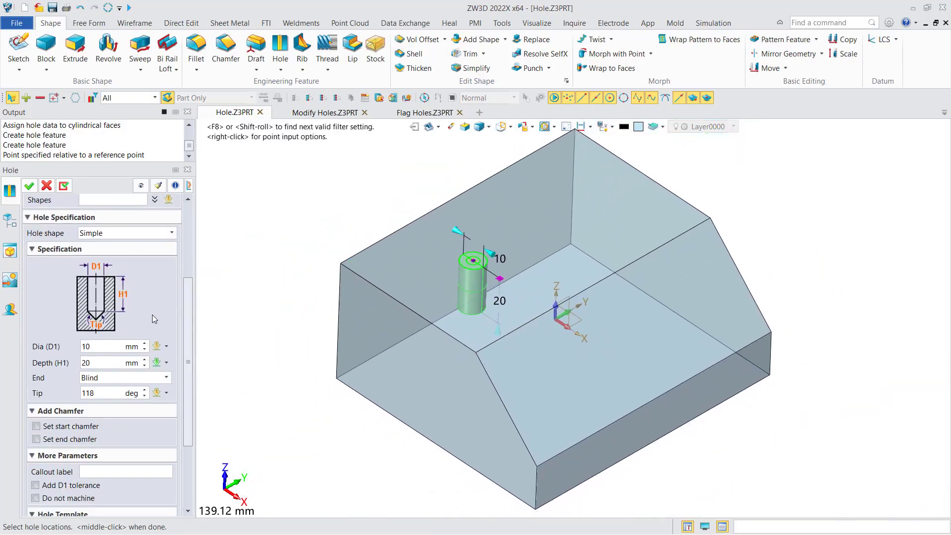
click(103, 347)
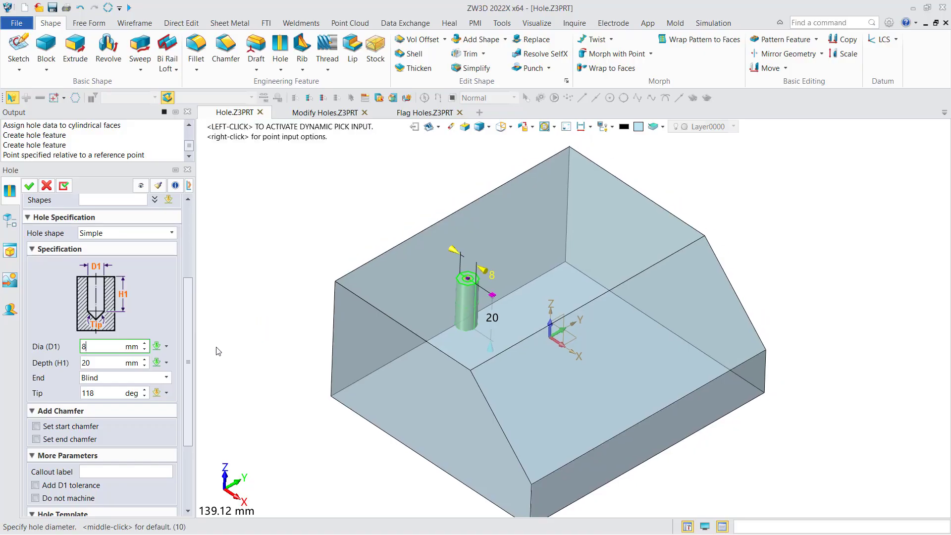
drag(191, 363, 190, 372)
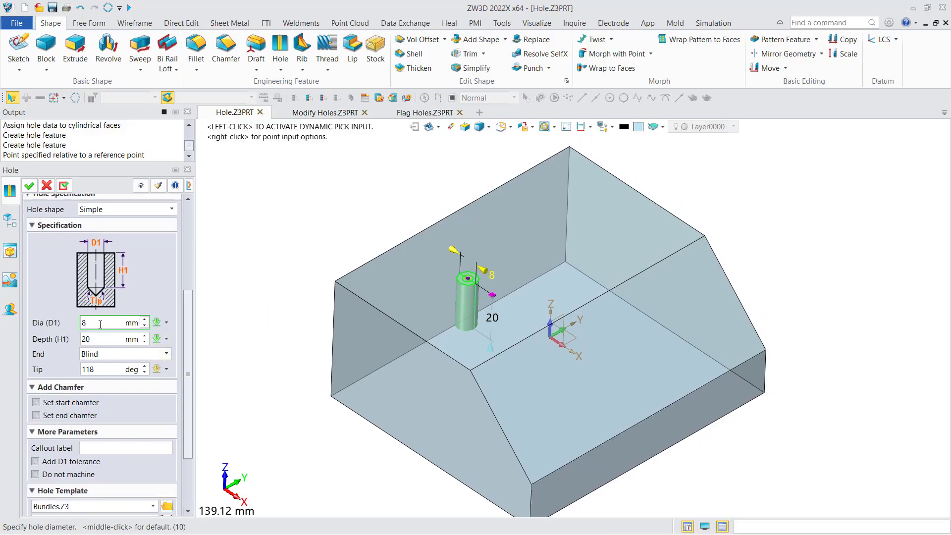
click(62, 403)
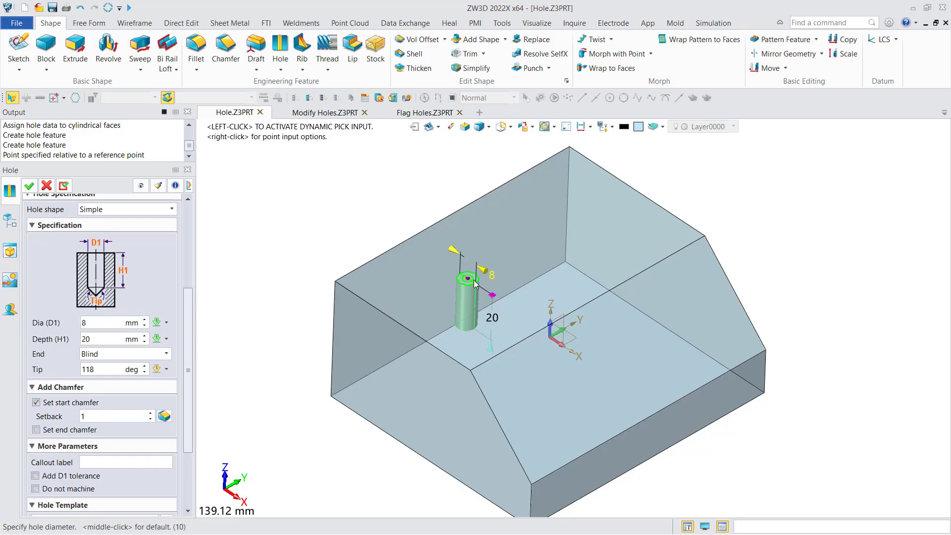
Step: Add a D1 tolerance with upper limit 0.01 and lower limit 0.02, and create the hole
middle_drag(317, 361, 255, 357)
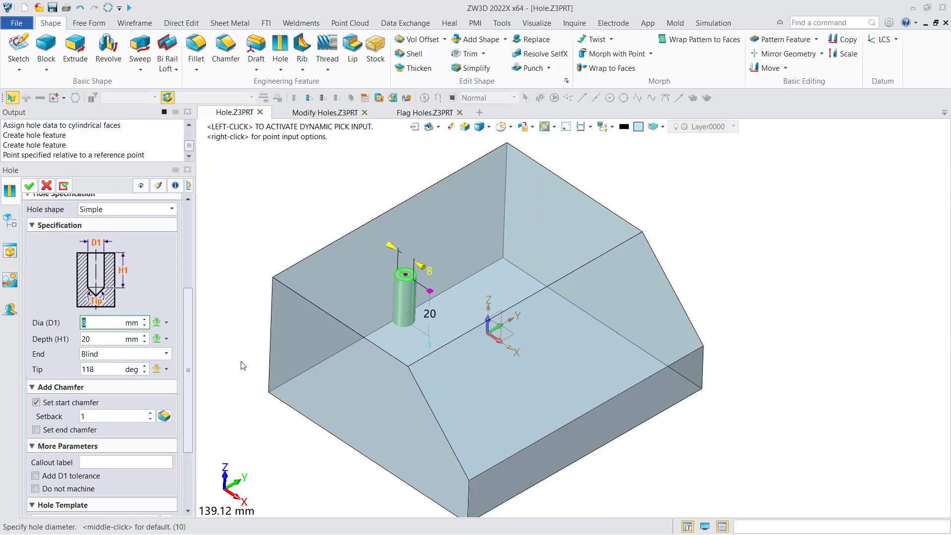
drag(190, 358, 189, 435)
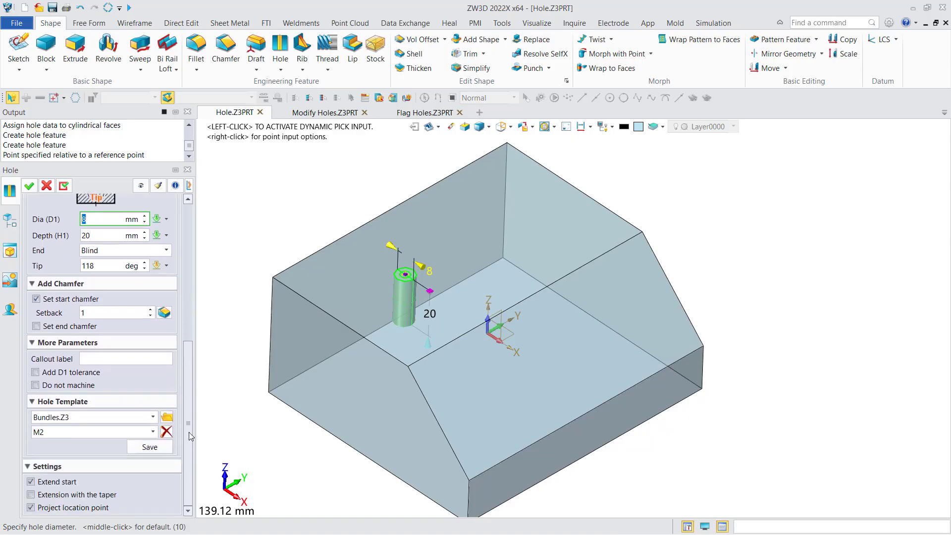
click(57, 375)
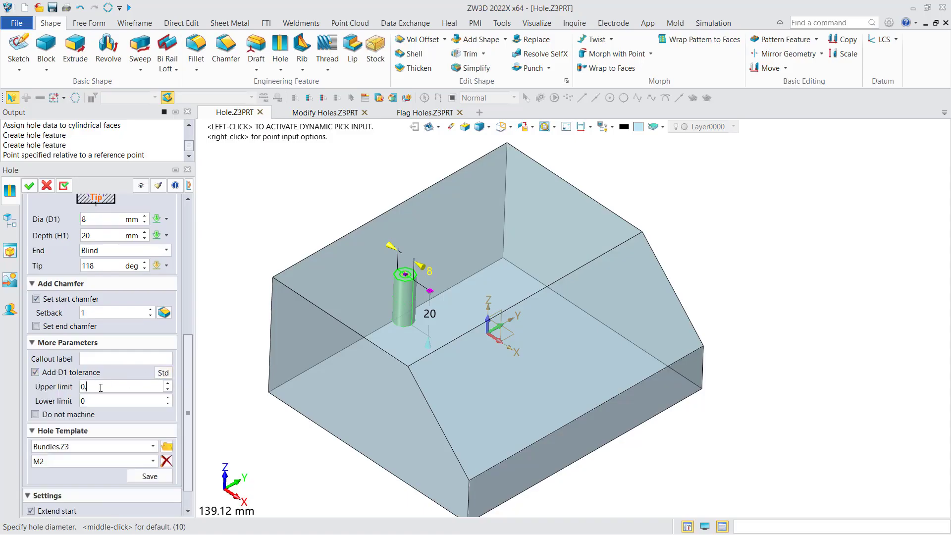
text(1)
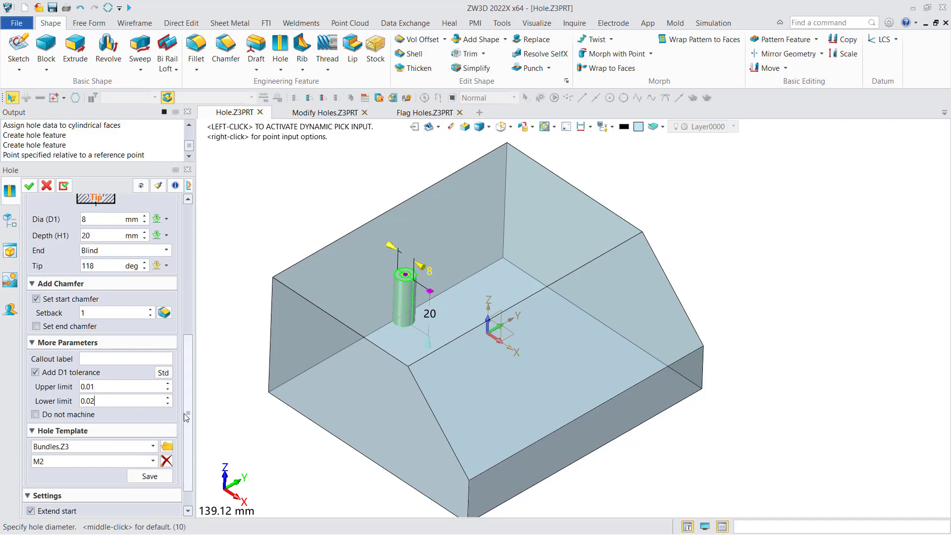
drag(184, 413, 183, 389)
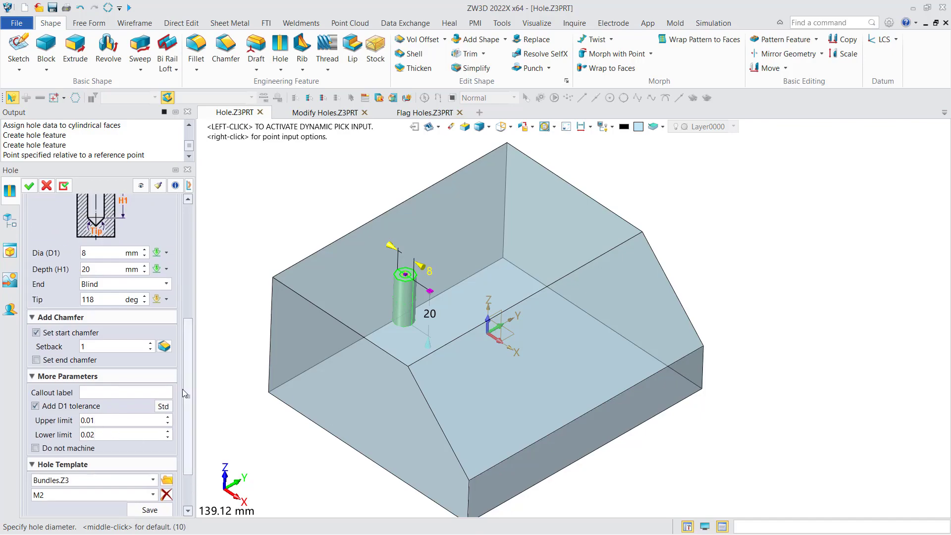
click(28, 188)
middle_drag(292, 216, 276, 230)
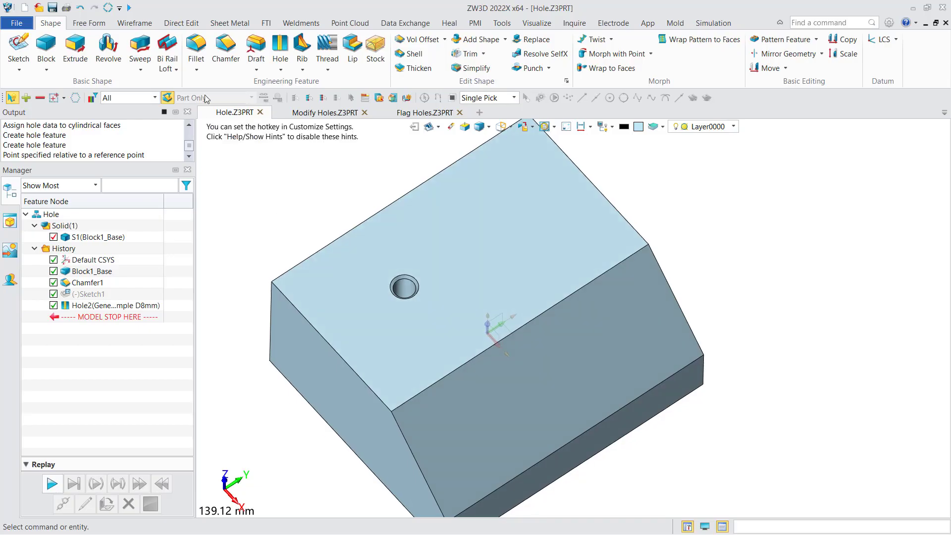
Step: Place a new clearance hole on the top face behind the existing hole and set its screw size to M8
click(281, 48)
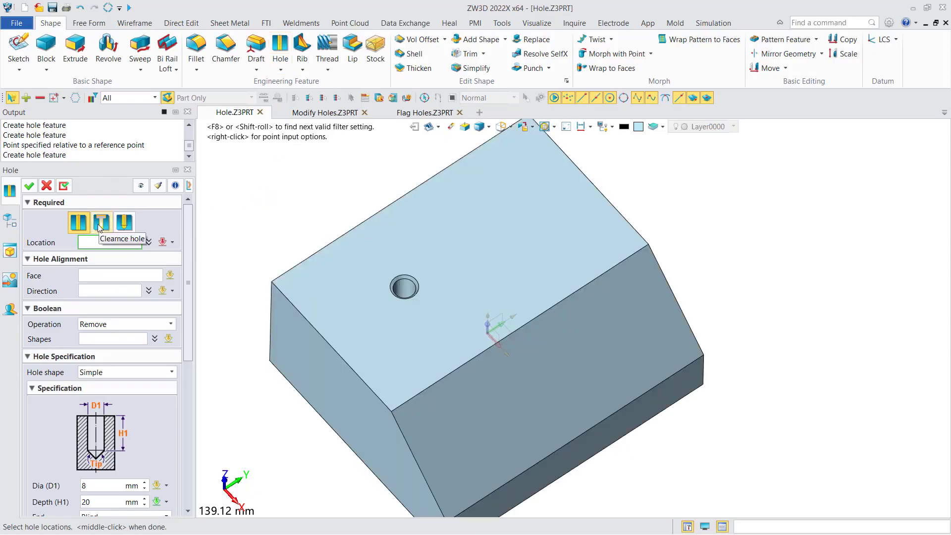
click(99, 224)
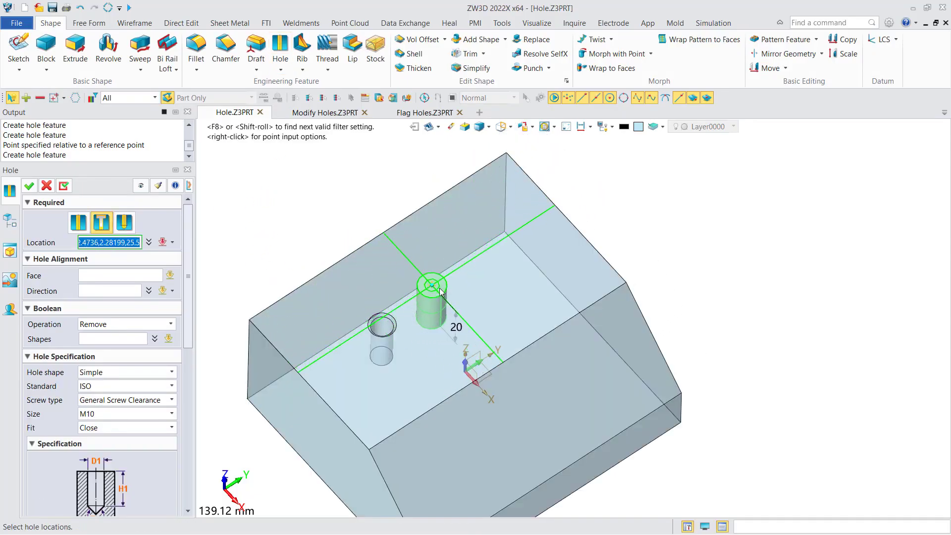
click(443, 290)
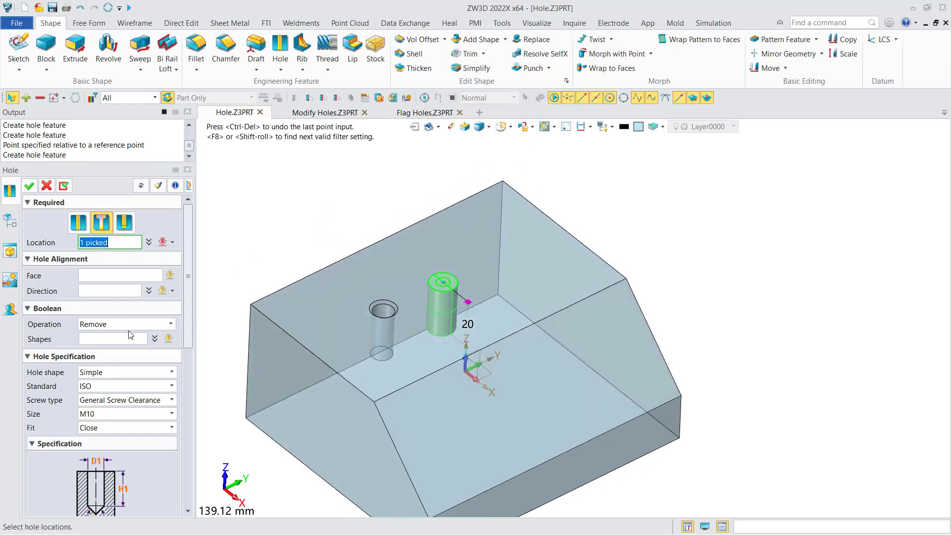
scroll(189, 330, down, 3)
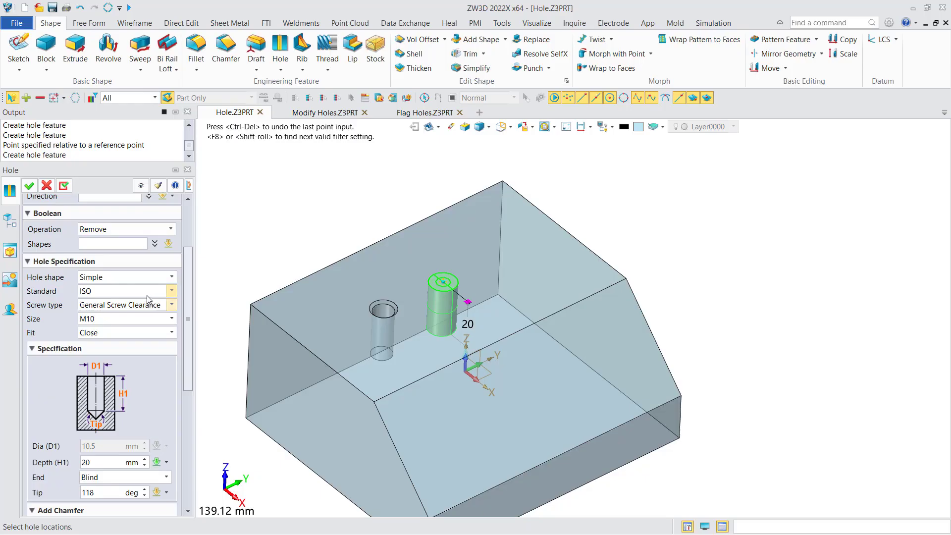
click(119, 319)
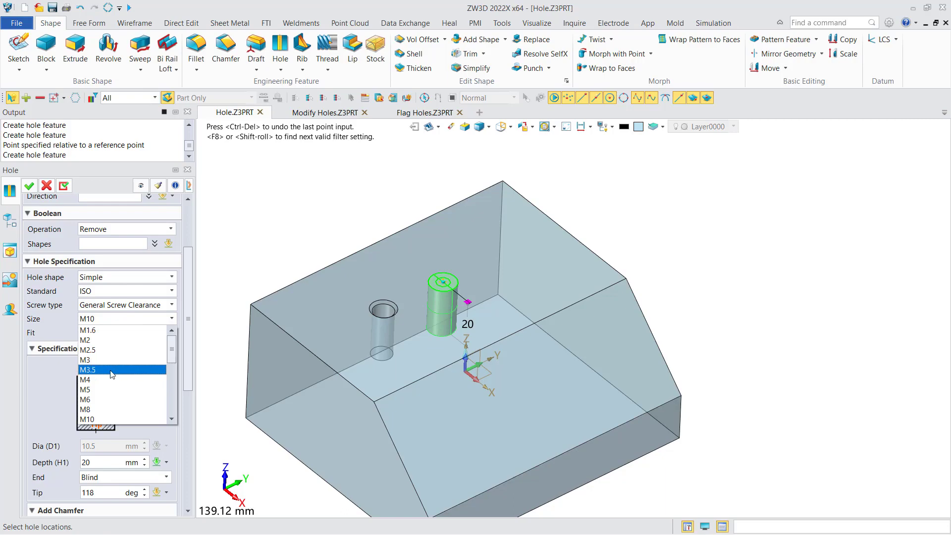
click(98, 410)
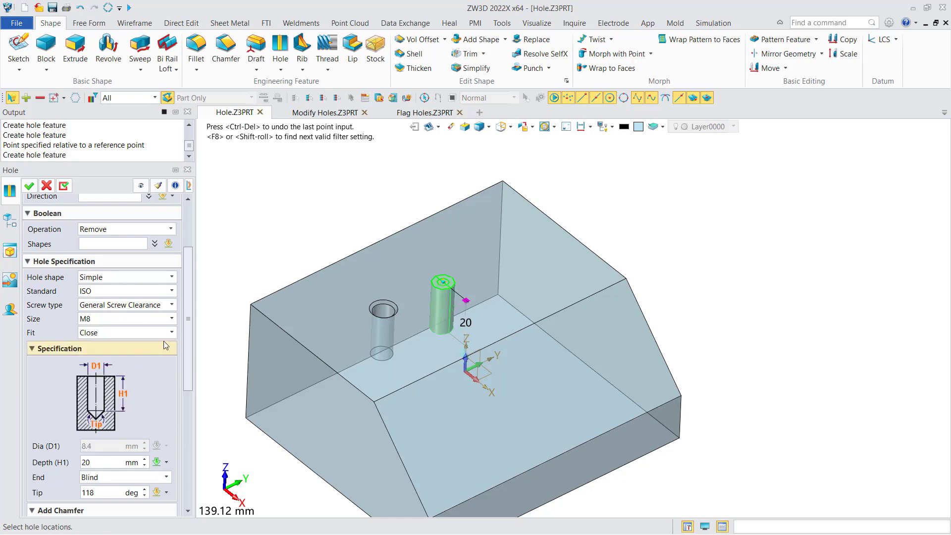
Step: Try the Normal, Loose and Custom fits on the M8 clearance hole
click(141, 334)
click(142, 334)
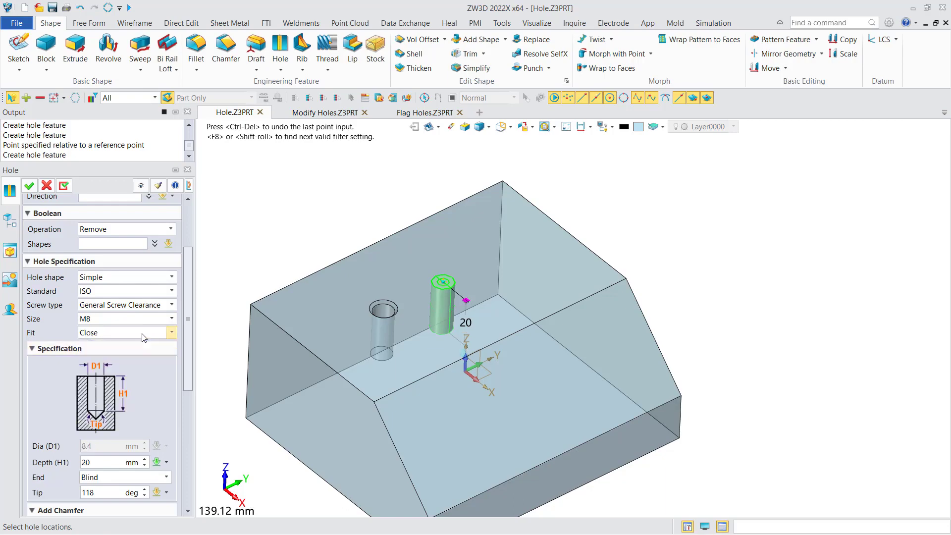
click(143, 337)
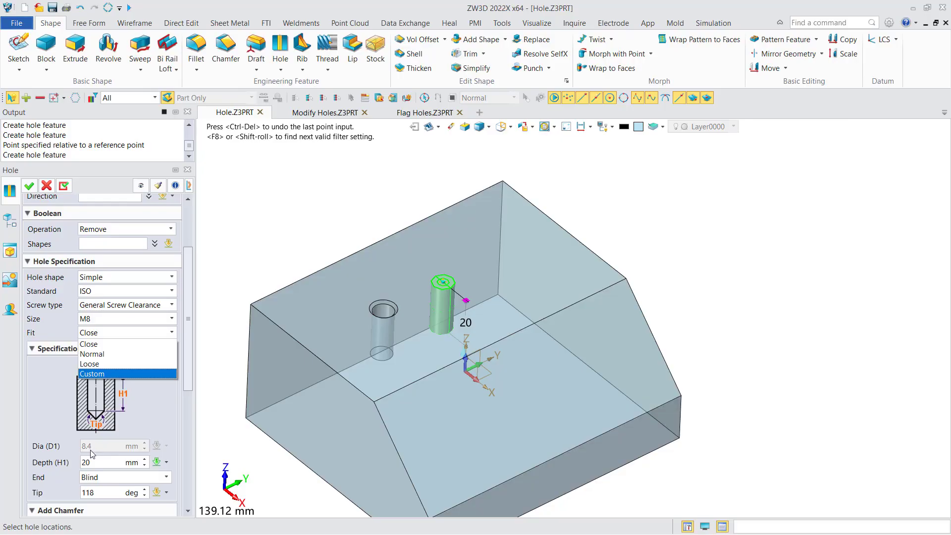
click(103, 354)
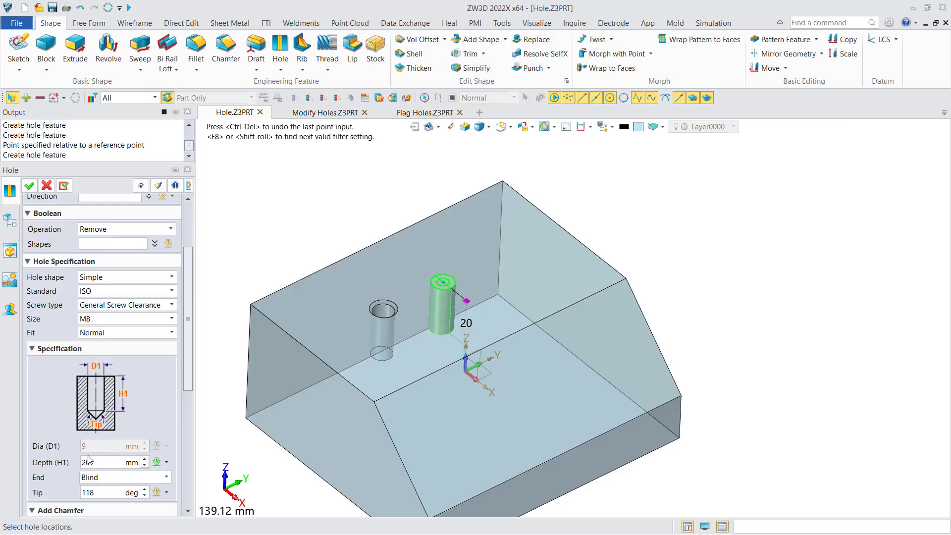
click(171, 332)
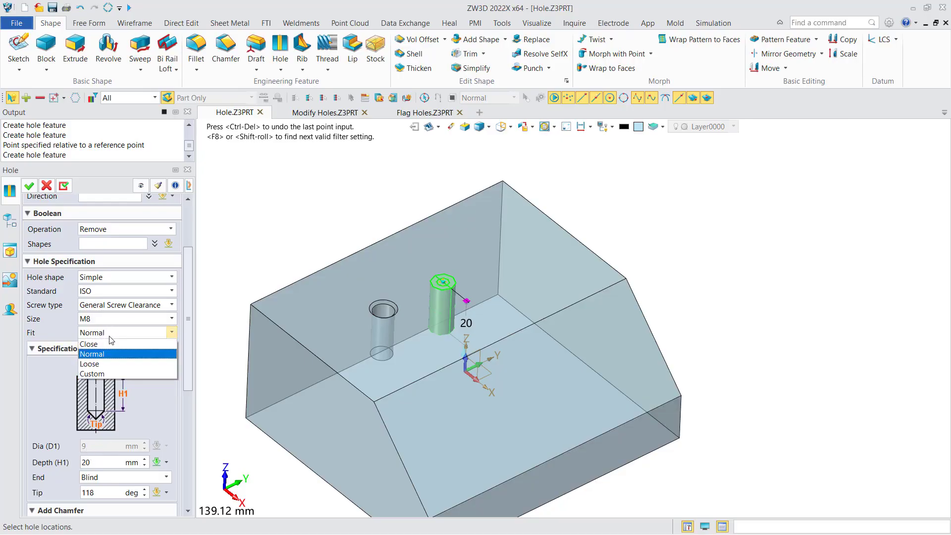
click(105, 366)
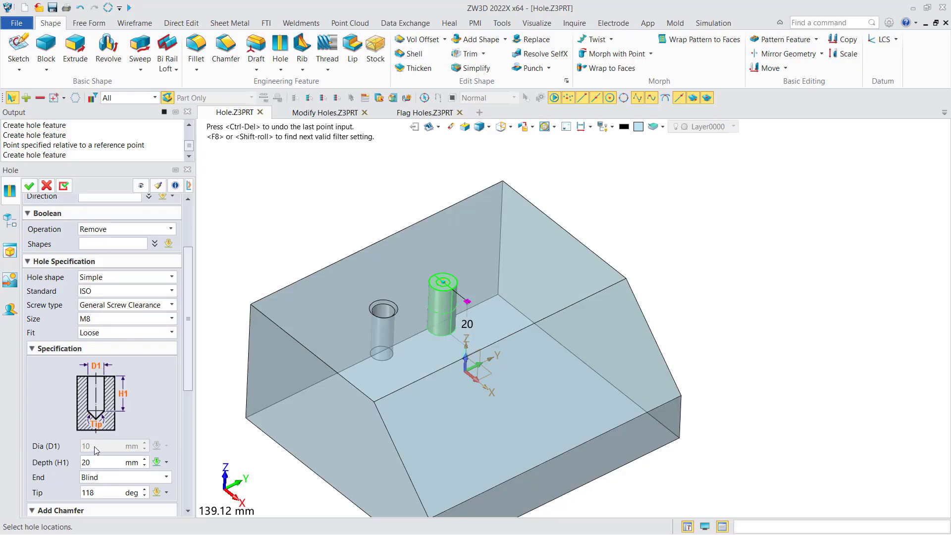
click(171, 333)
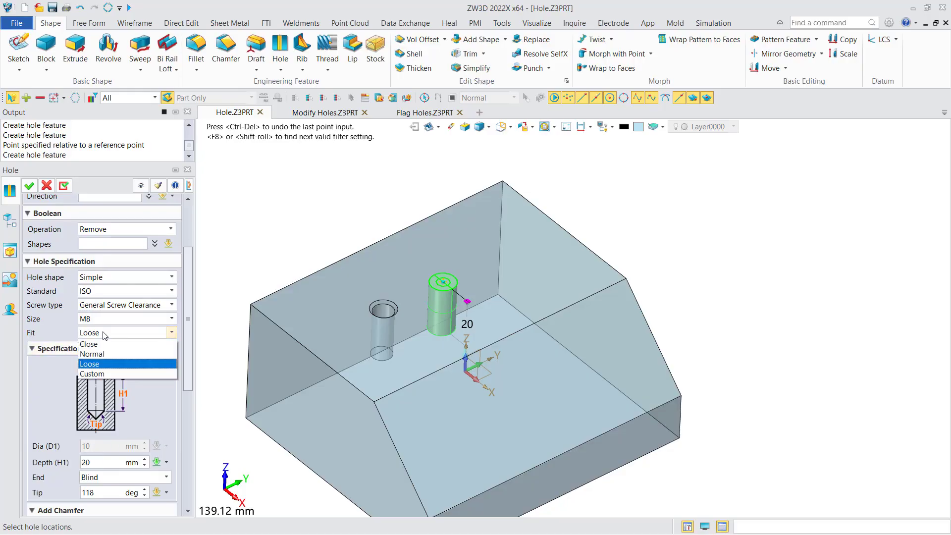
click(103, 374)
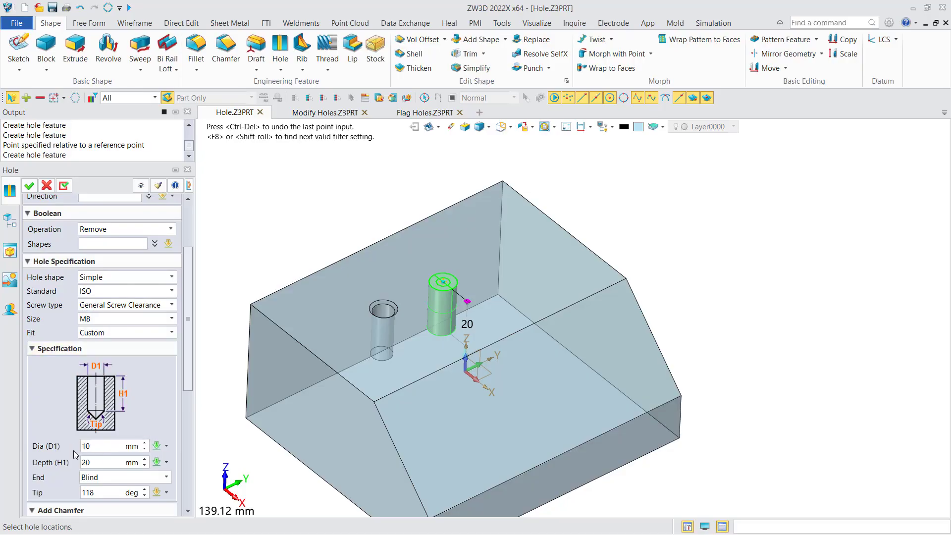
Step: Set the M8 clearance hole's fit to Close and create the hole with its start chamfer and D1 tolerance
click(106, 332)
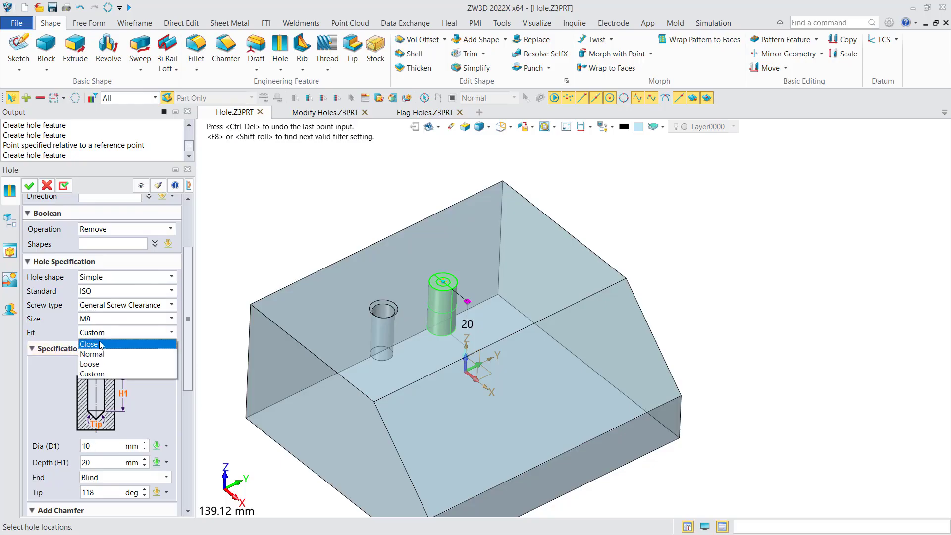
click(90, 343)
middle_drag(266, 210, 212, 307)
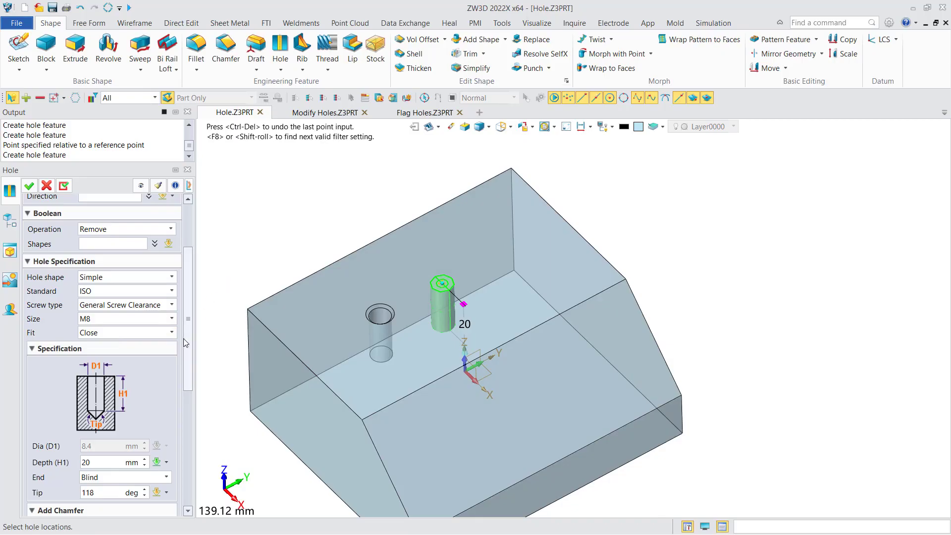
scroll(99, 308, down, 5)
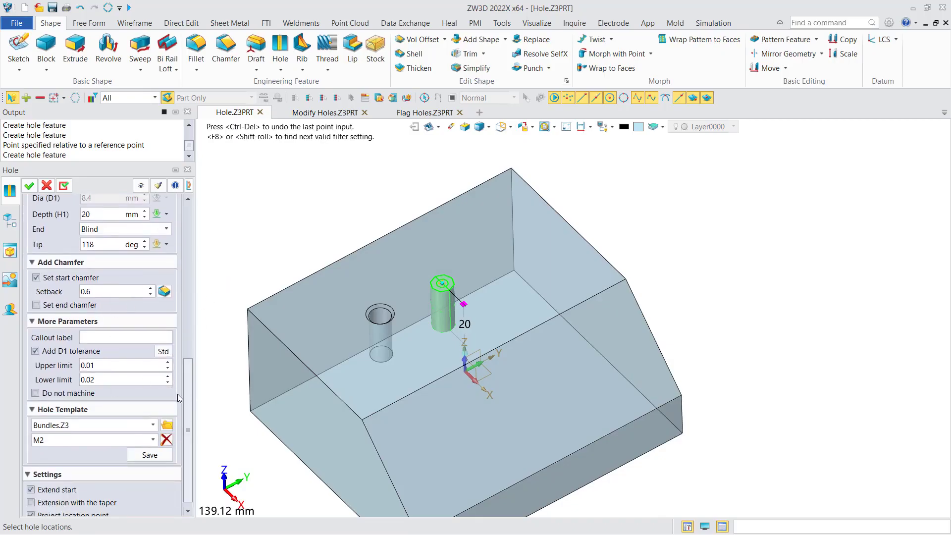
drag(188, 395, 207, 226)
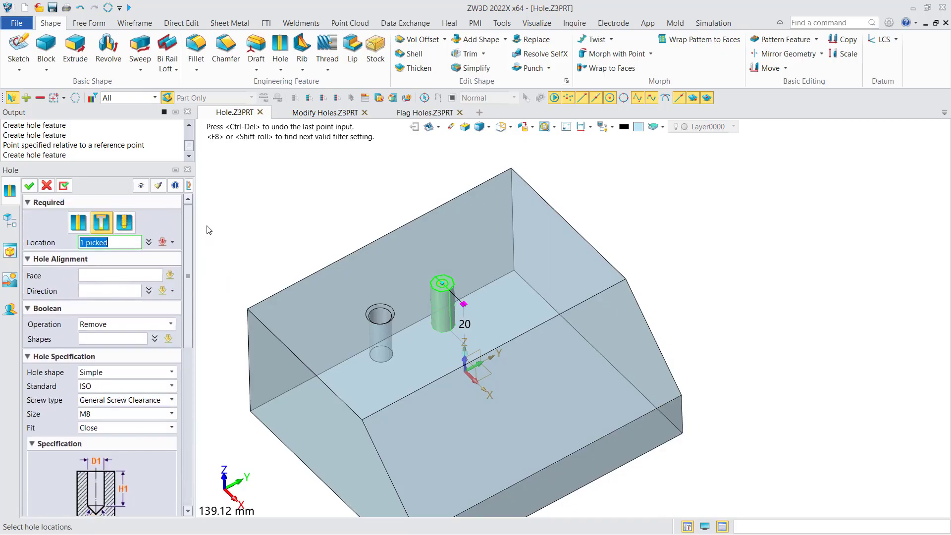
click(30, 185)
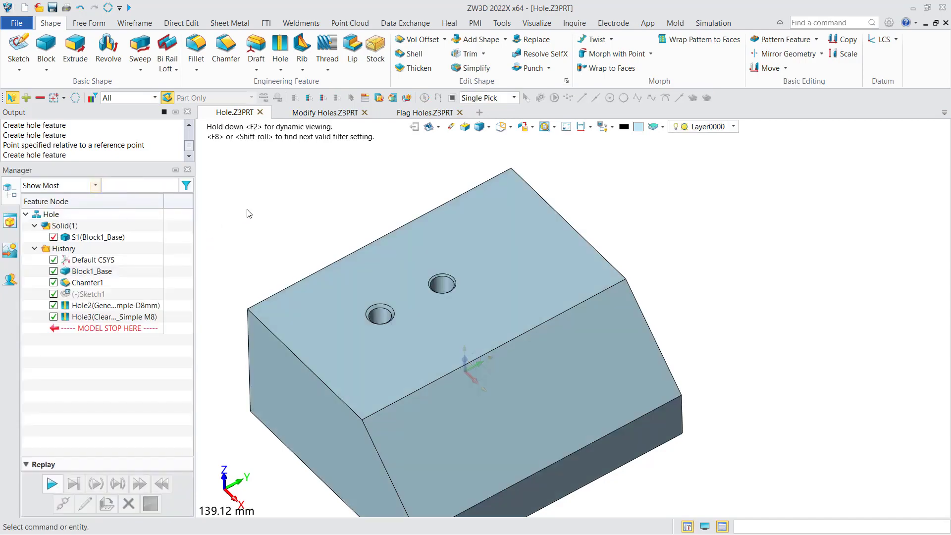
Step: Start a threaded hole with type M and size M8 x 1, and place it on the top face behind the clearance hole
middle_drag(249, 213, 227, 203)
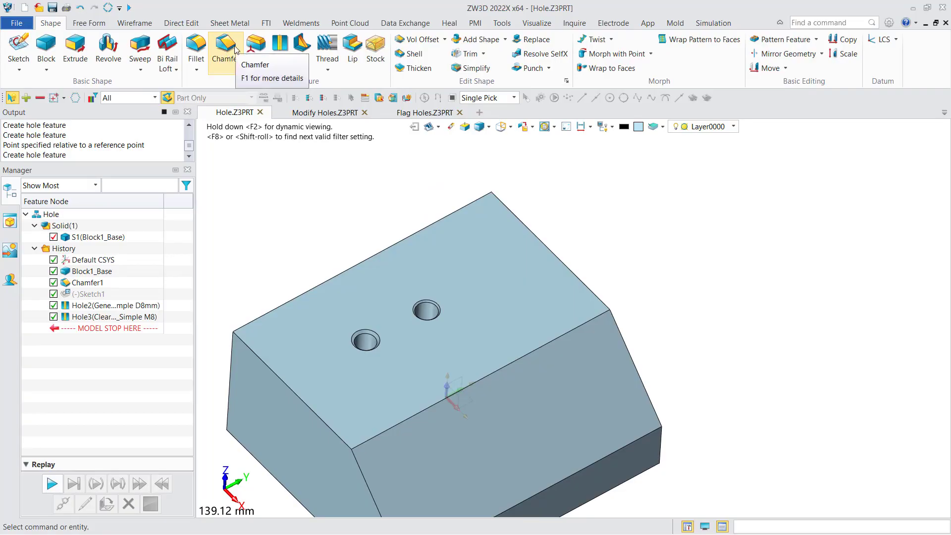
click(280, 47)
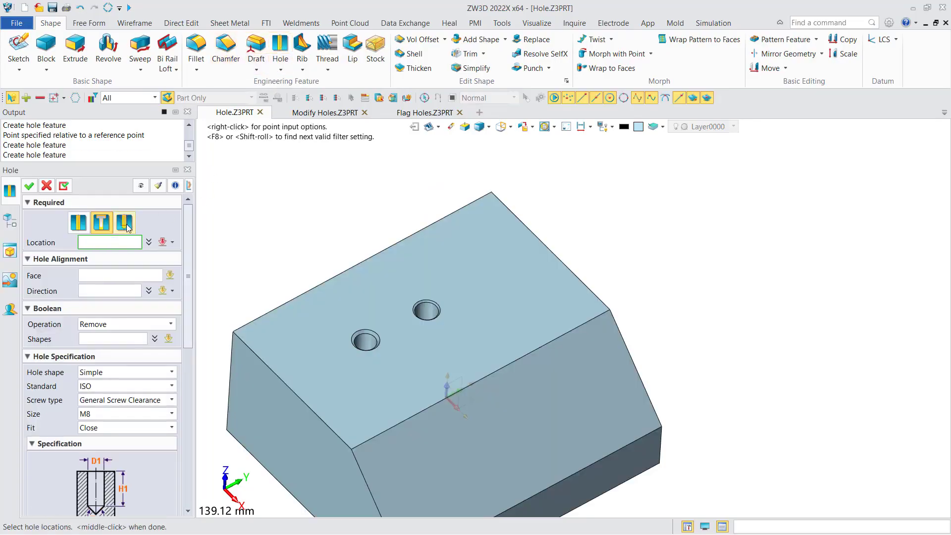
click(124, 221)
click(231, 225)
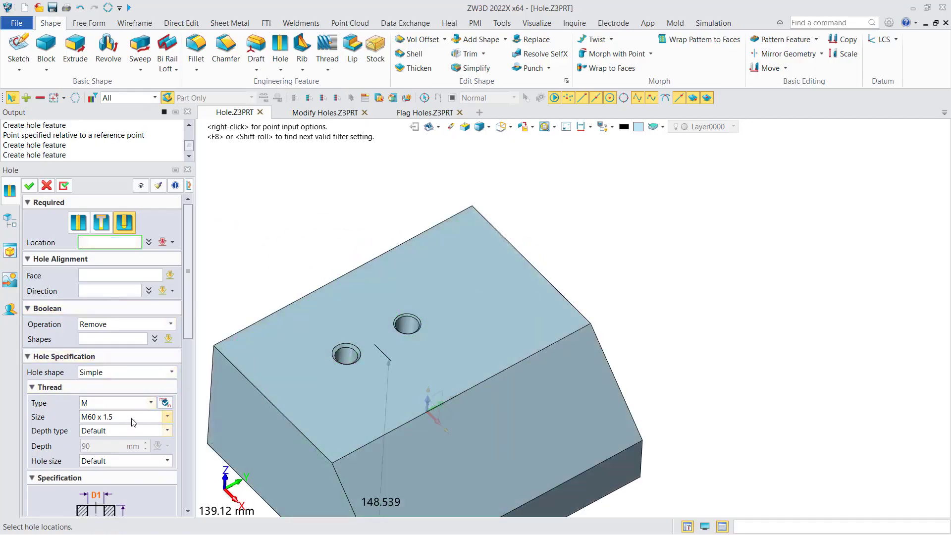
click(135, 418)
drag(169, 486, 168, 456)
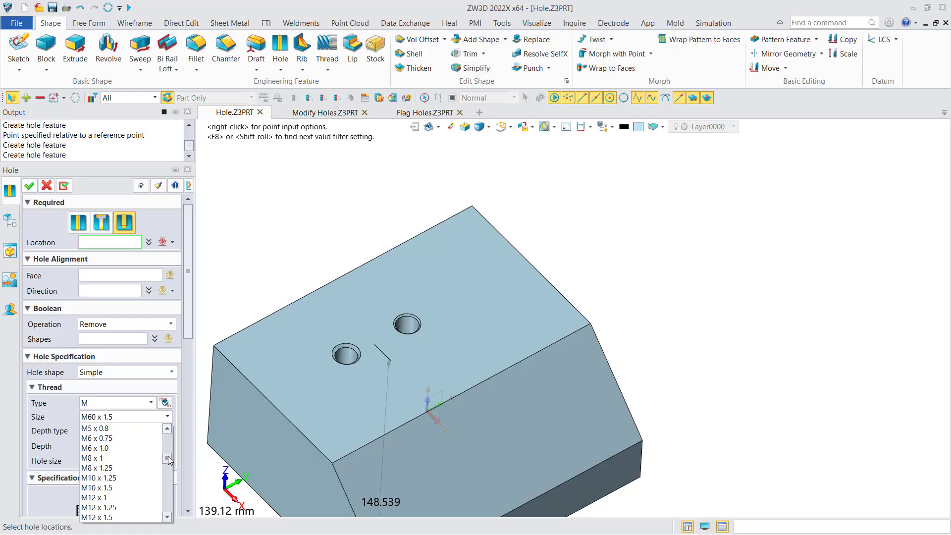
click(136, 458)
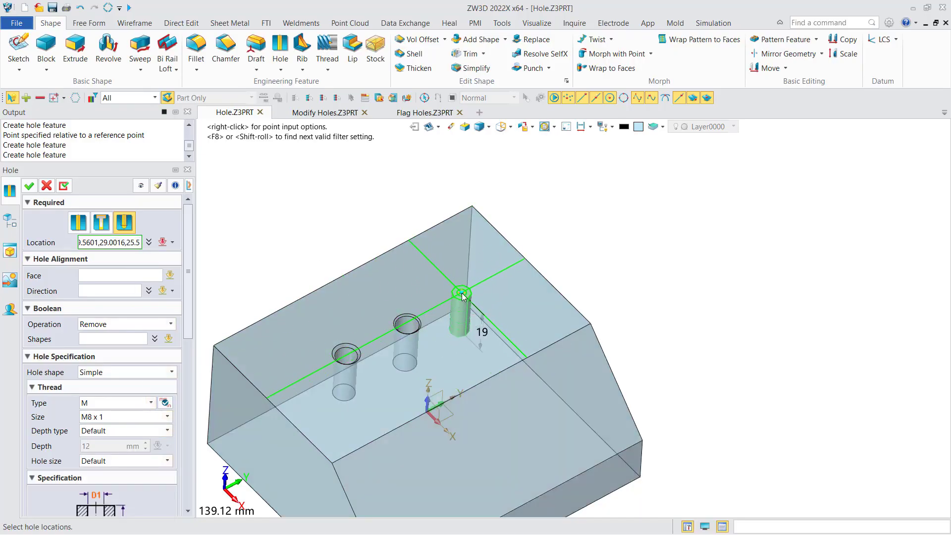
click(461, 292)
Step: Set the threaded hole's size to M8 x 1.25 and create the hole
drag(188, 320, 182, 378)
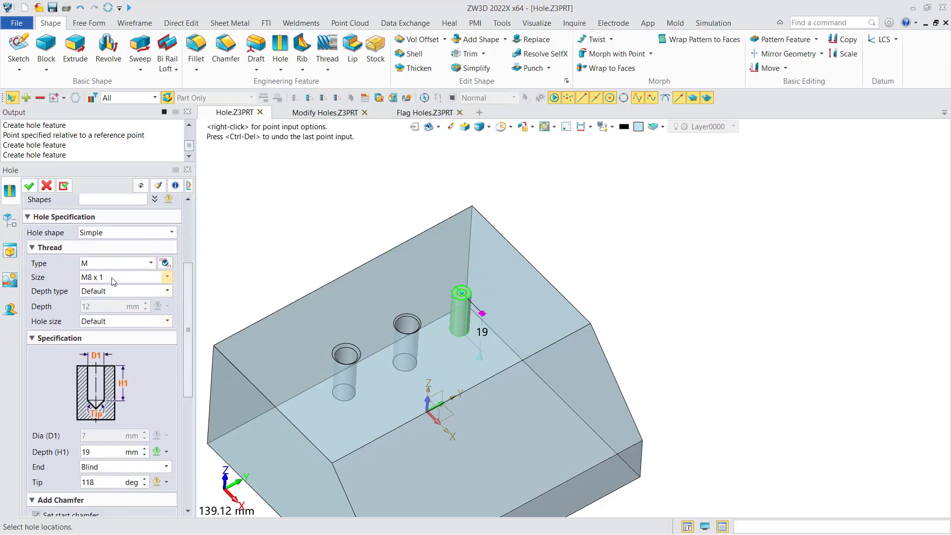
click(114, 280)
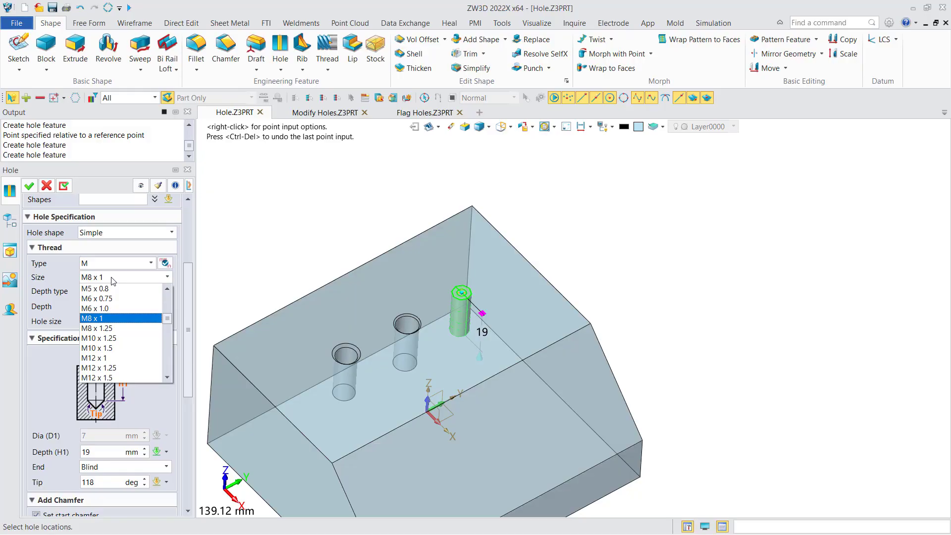
click(117, 328)
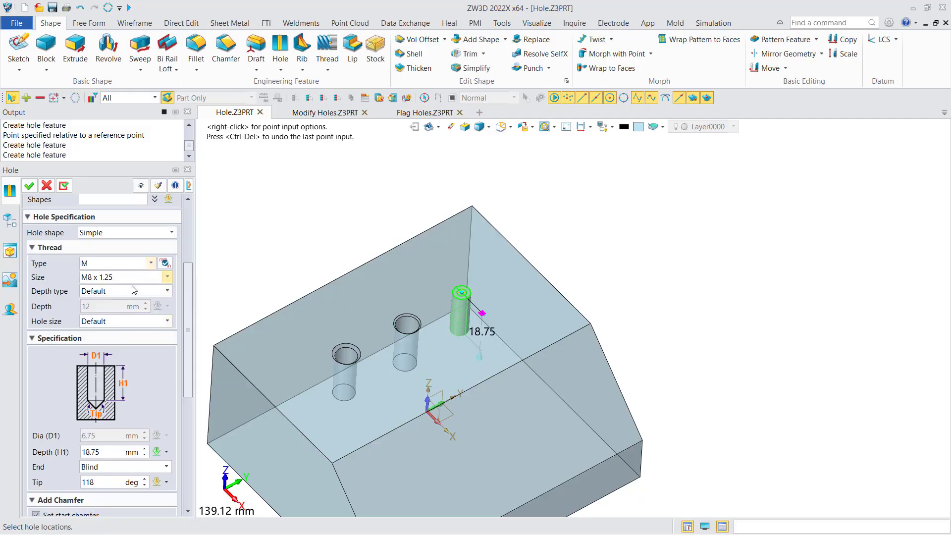
click(28, 186)
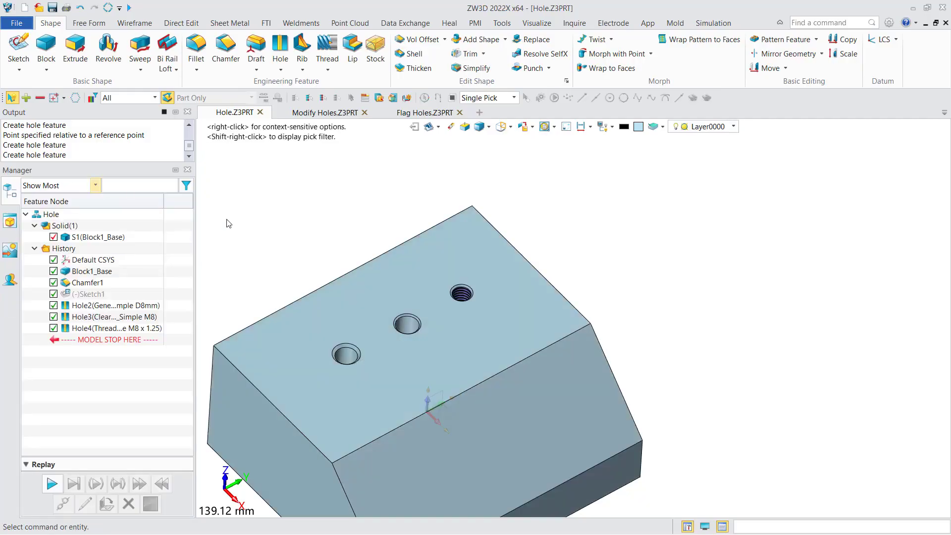
Step: Add a PMI hole callout to the 8 mm general hole, placing its text outside the block beyond the top face's edge
middle_drag(331, 233, 317, 210)
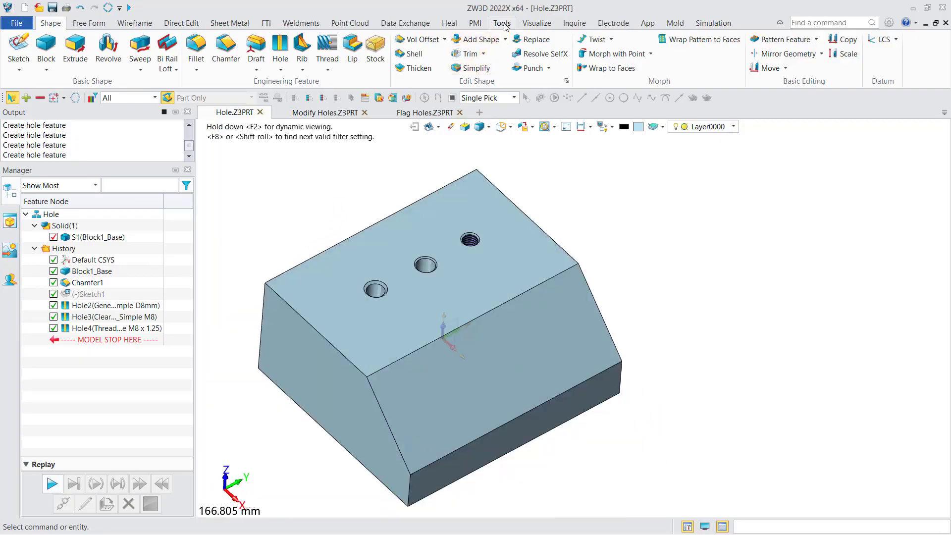
click(475, 23)
middle_drag(271, 192, 269, 195)
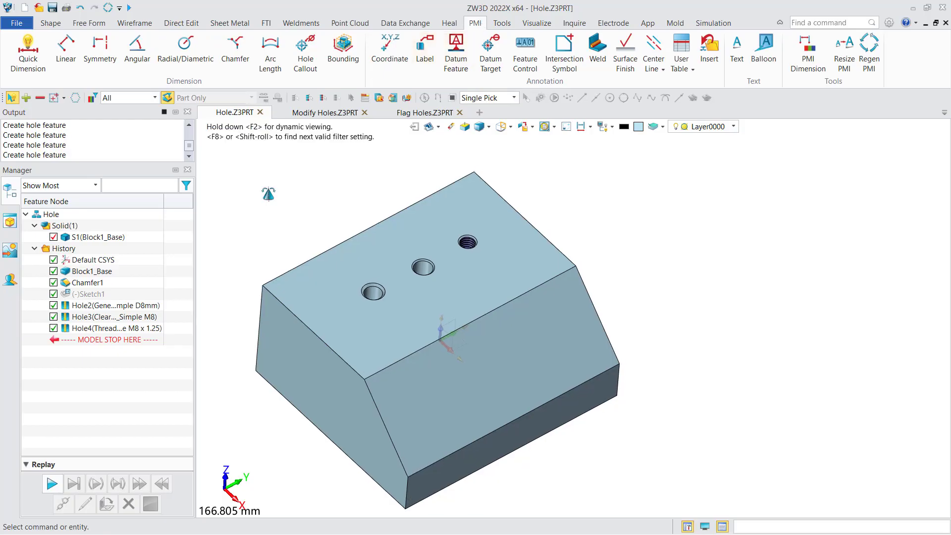
click(305, 54)
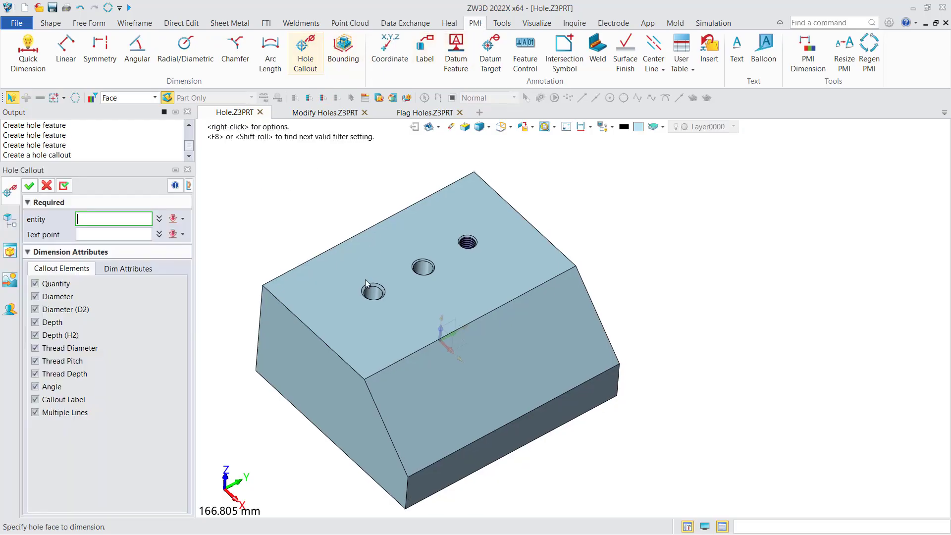
click(372, 292)
click(285, 245)
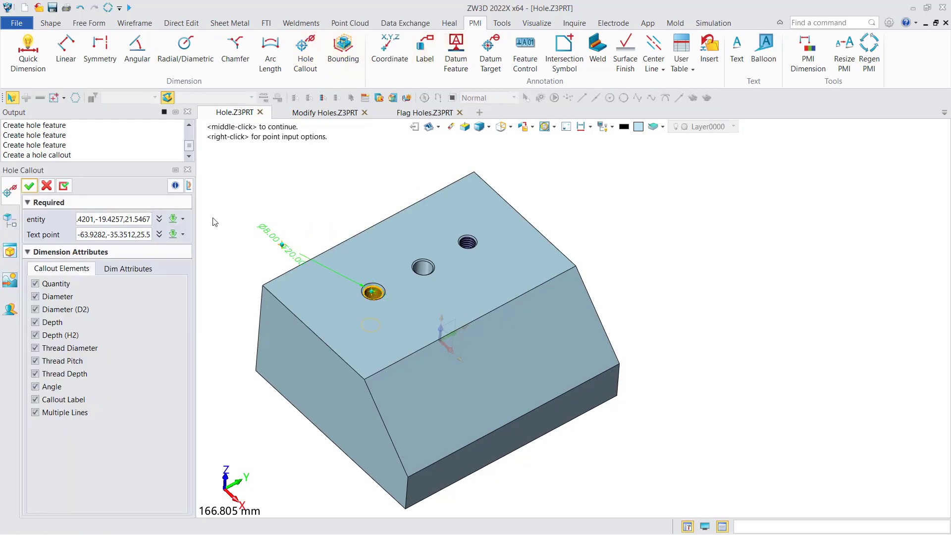
click(63, 186)
Step: Add hole callouts to the clearance hole and the threaded hole, with their texts beyond the same edge of the top face
click(424, 267)
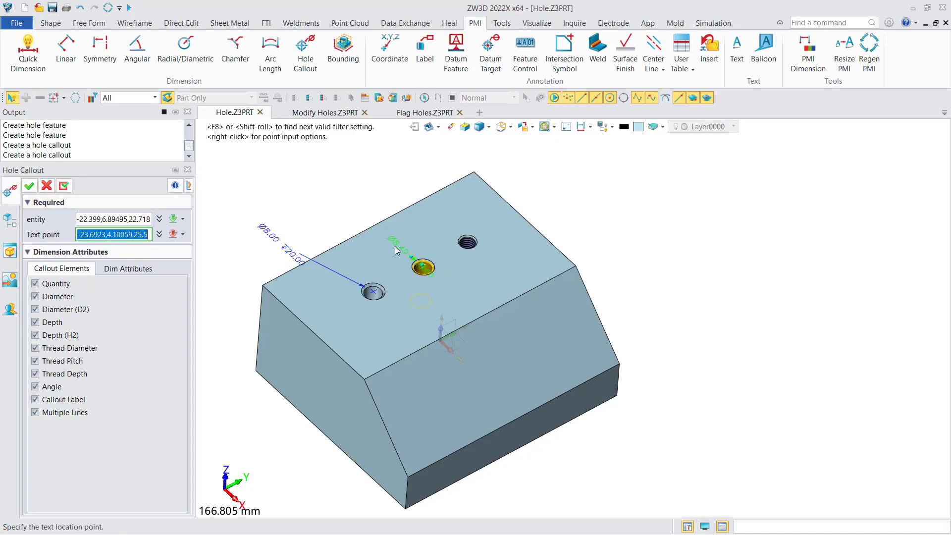
click(347, 213)
click(63, 185)
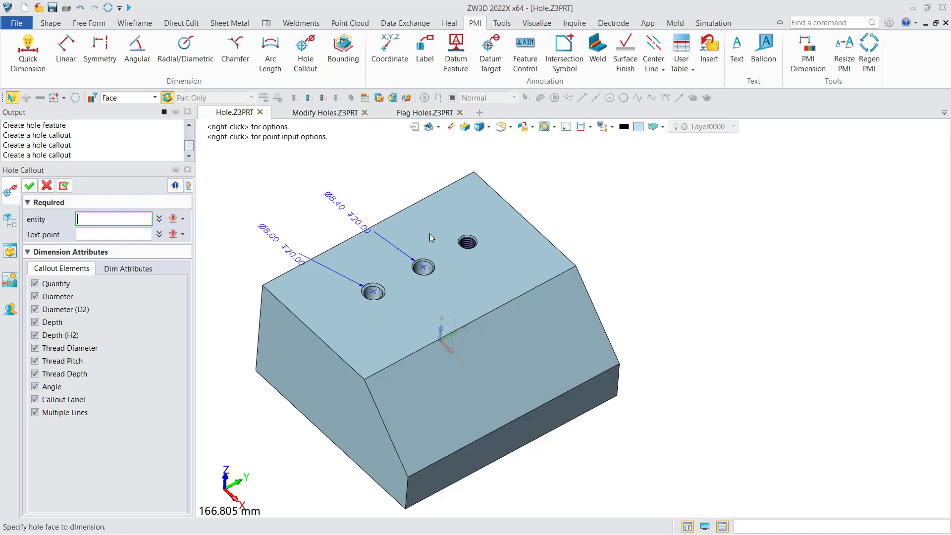
click(467, 242)
click(396, 174)
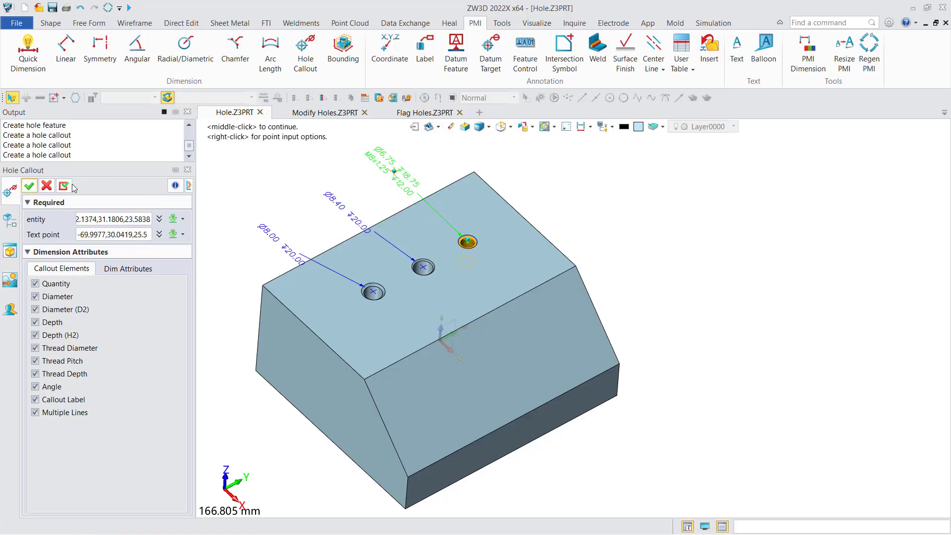
click(29, 186)
scroll(281, 226, up, 2)
middle_drag(281, 227, 287, 259)
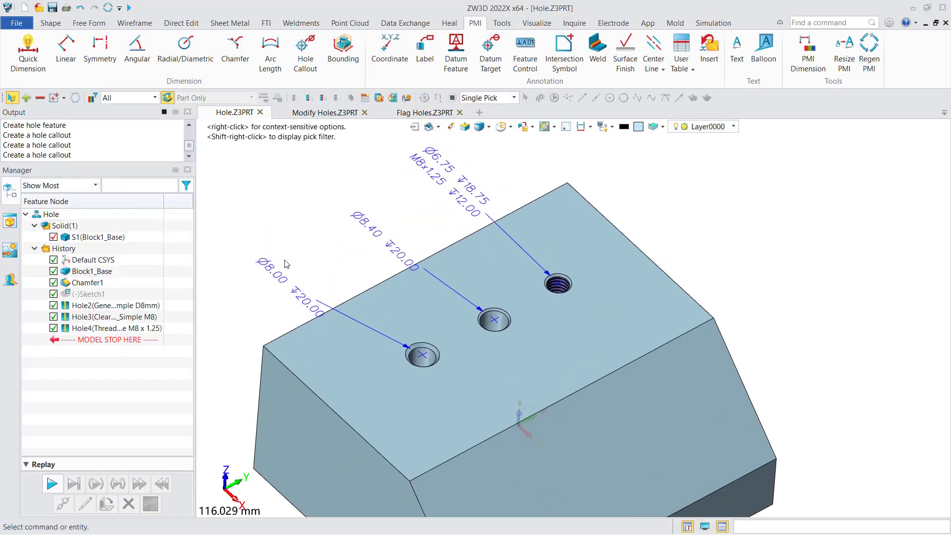
right_drag(287, 259, 292, 237)
scroll(291, 262, down, 2)
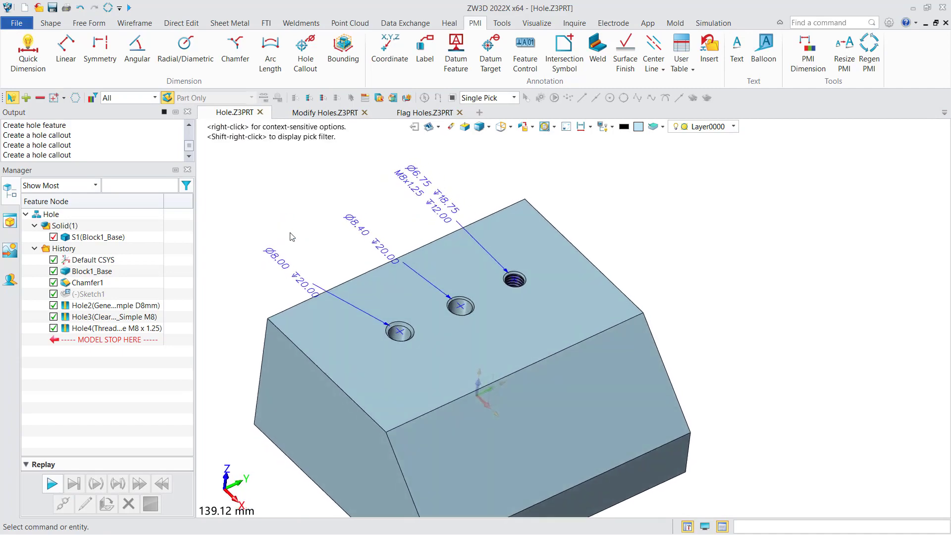
scroll(292, 236, down, 2)
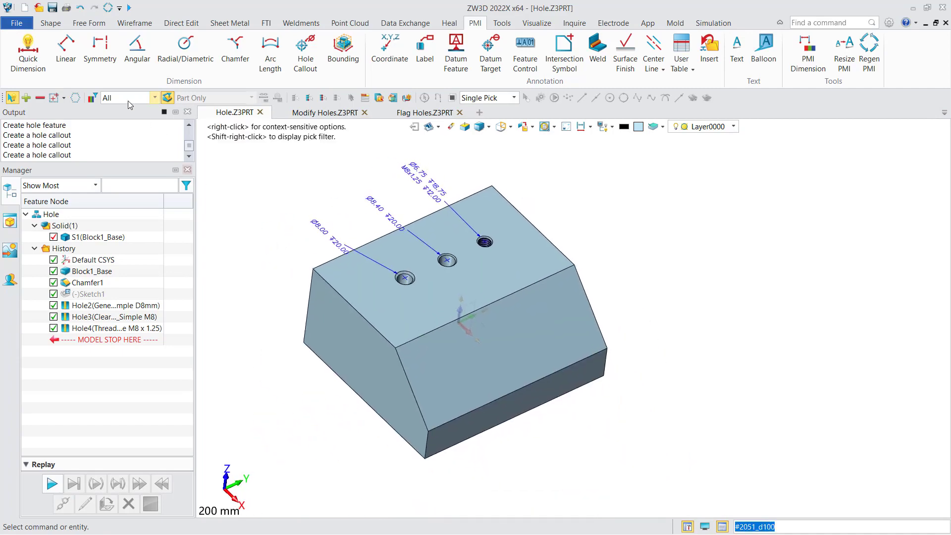
Step: Start an M8 x 1.25 threaded hole and place three locations in a row across the sloped chamfer face
click(50, 23)
middle_drag(282, 190, 271, 202)
click(279, 52)
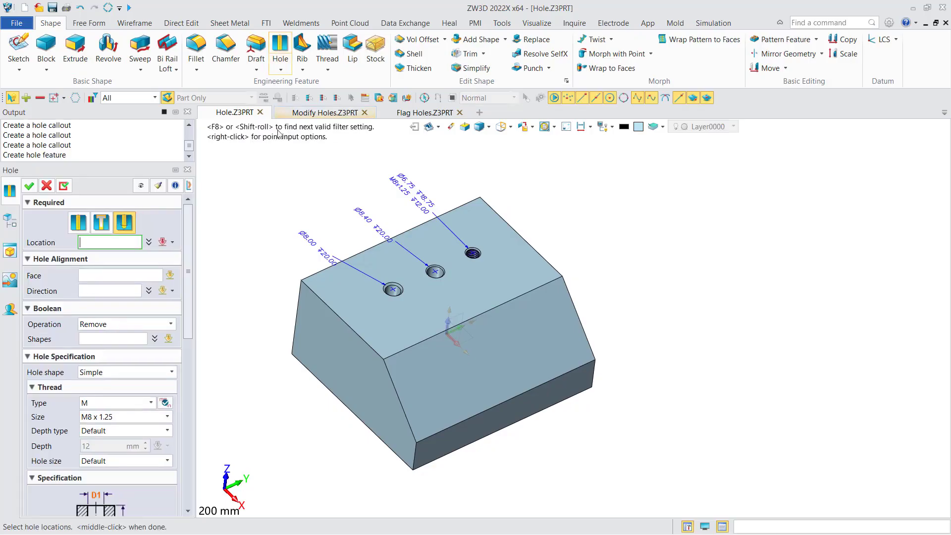
middle_drag(275, 250, 252, 233)
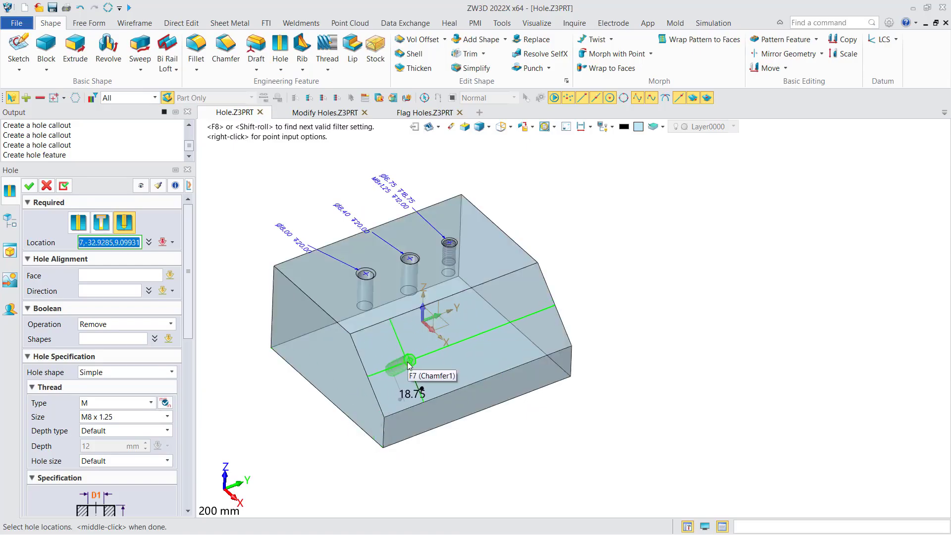
click(409, 365)
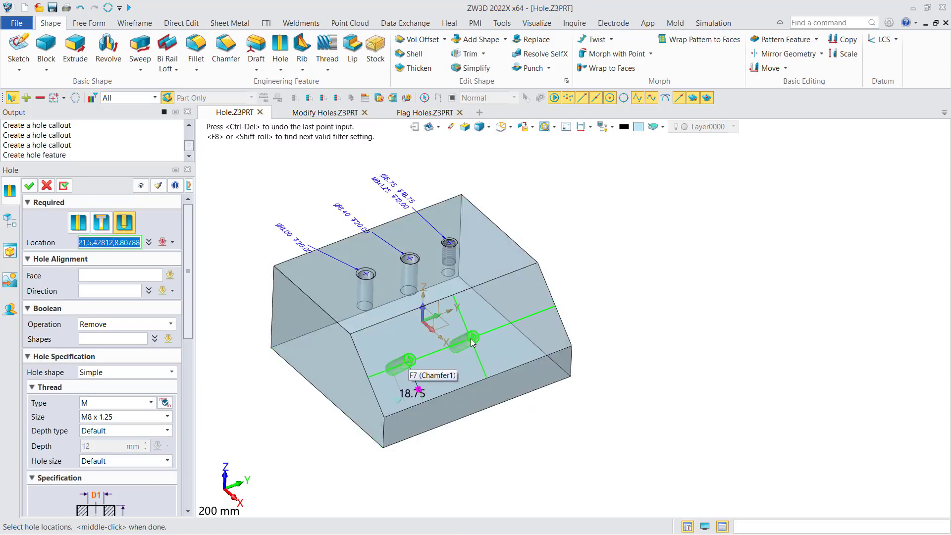
click(529, 326)
scroll(456, 354, up, 3)
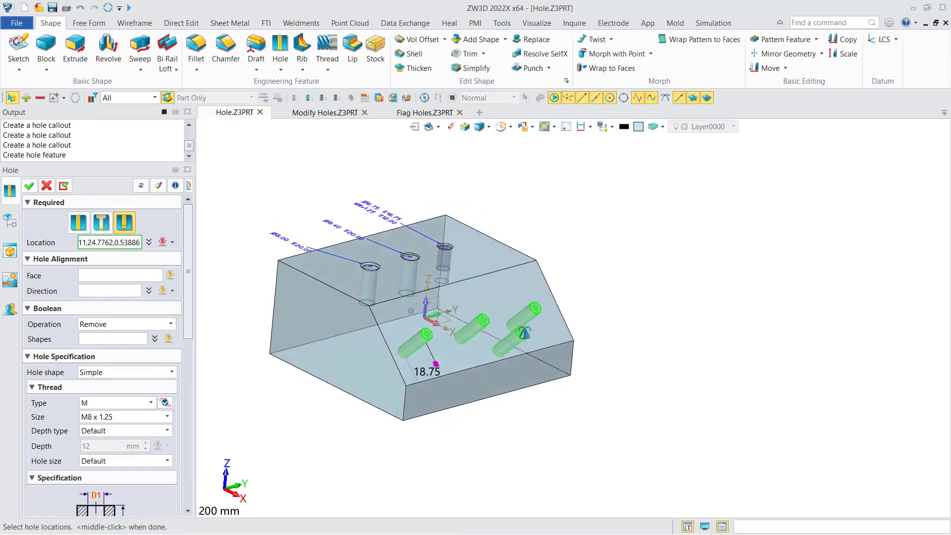
mouse_move(456, 352)
right_down()
mouse_move(448, 363)
mouse_move(457, 365)
right_up()
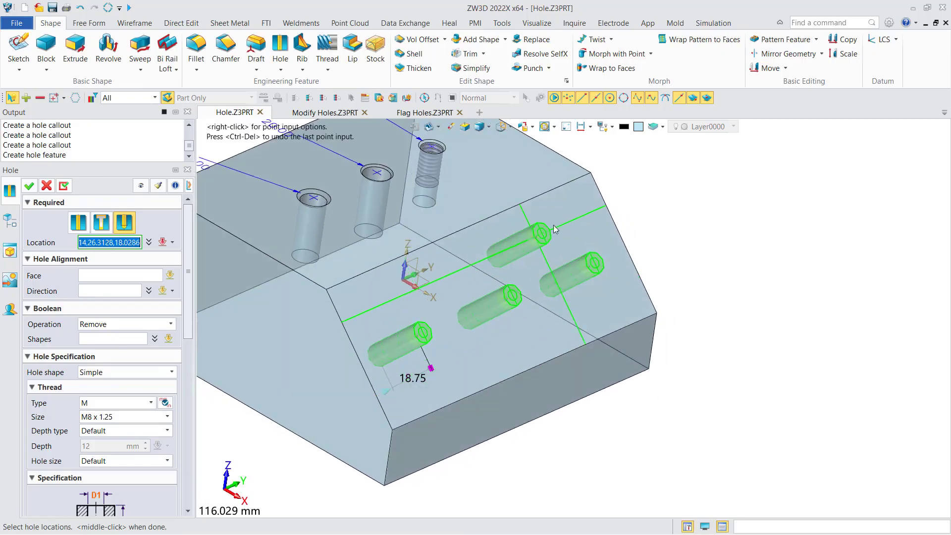
mouse_move(335, 396)
right_down()
mouse_move(354, 396)
mouse_move(336, 395)
right_up()
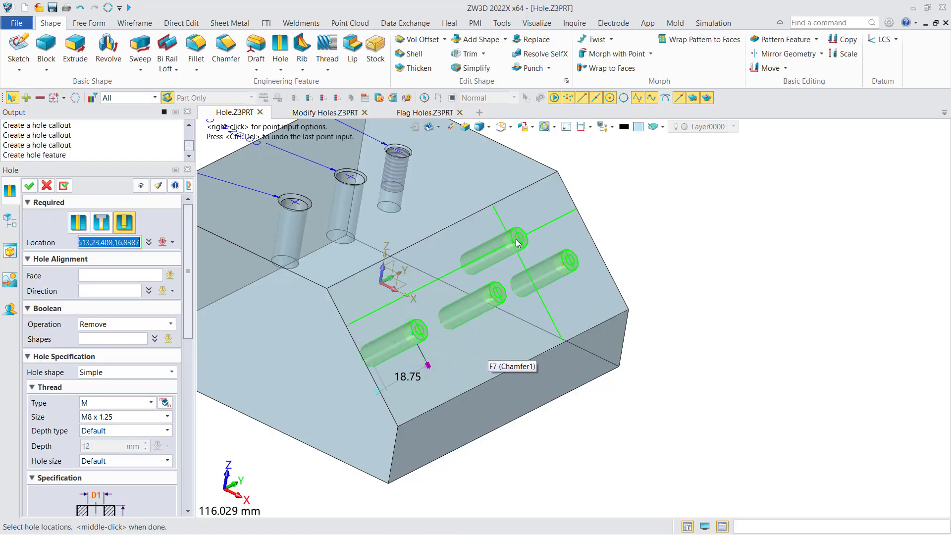
Step: Finish picking the hole locations and specify the block as the shape the three holes are removed from
middle_click(273, 277)
right_drag(342, 270, 309, 300)
double_click(113, 342)
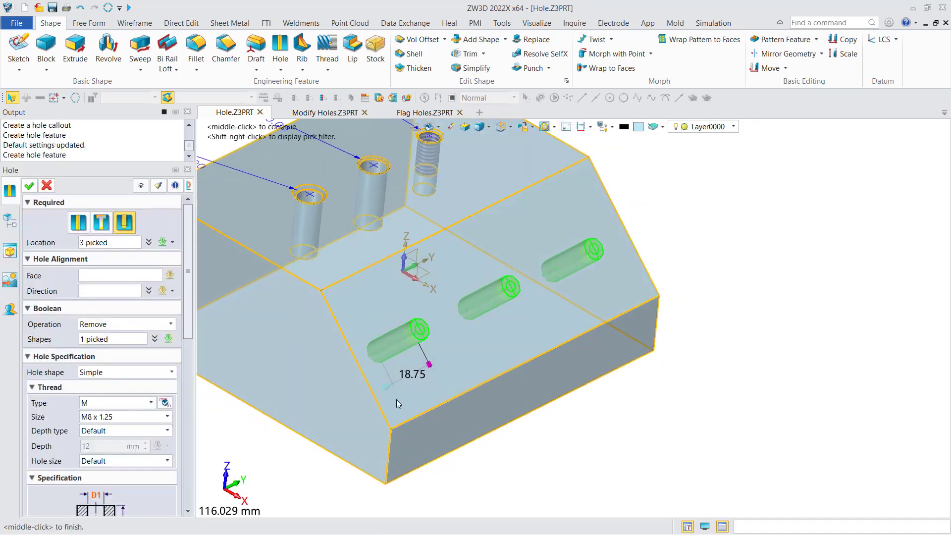
scroll(346, 427, down, 3)
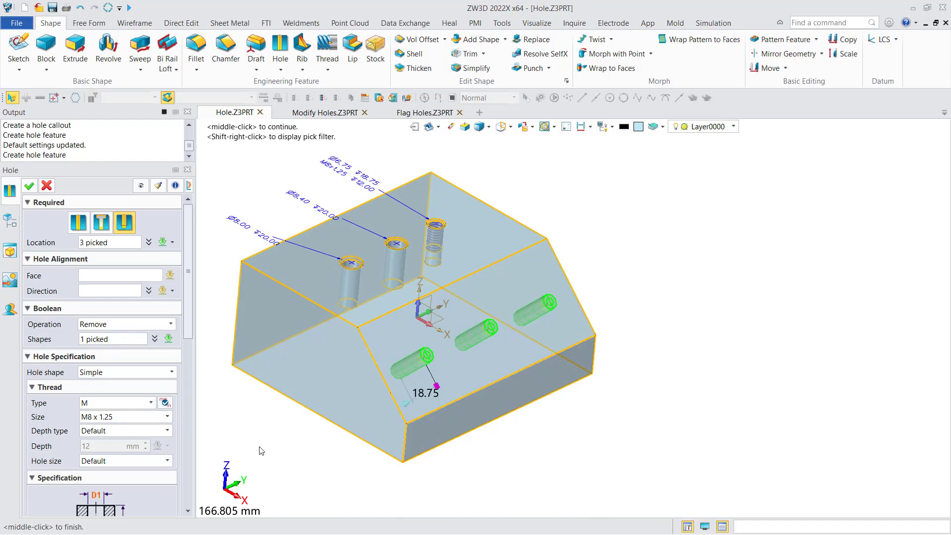
middle_drag(308, 350, 301, 363)
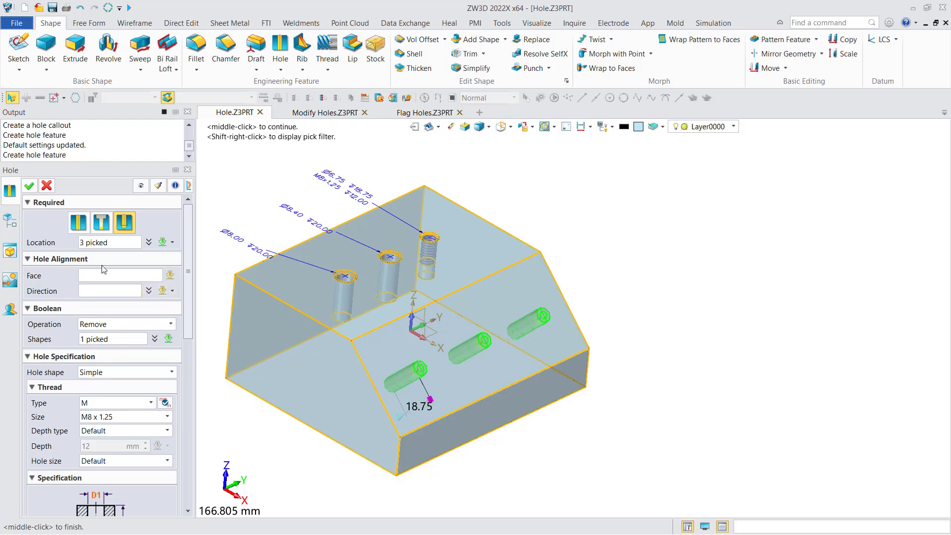
Step: Align the three sloped-face holes vertically downward along the block's vertical corner edge and create them
click(106, 291)
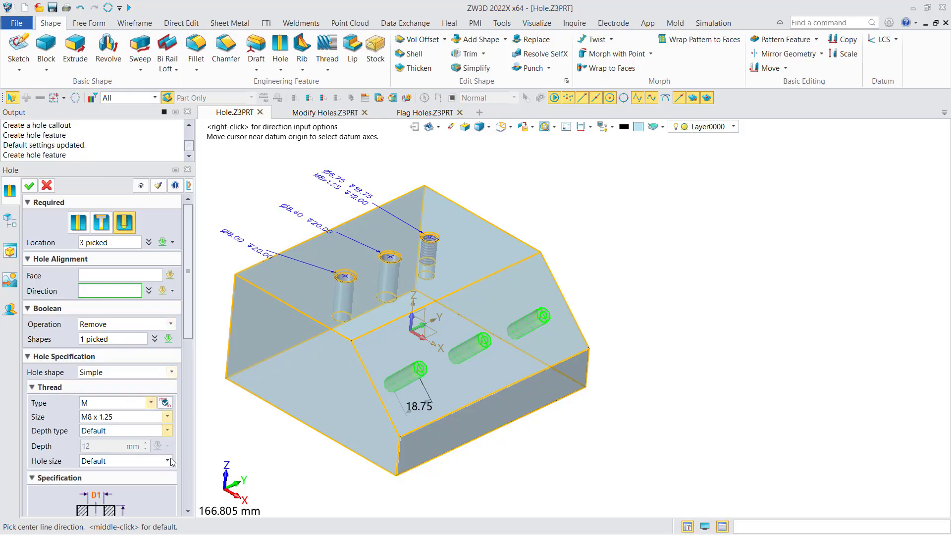
click(231, 302)
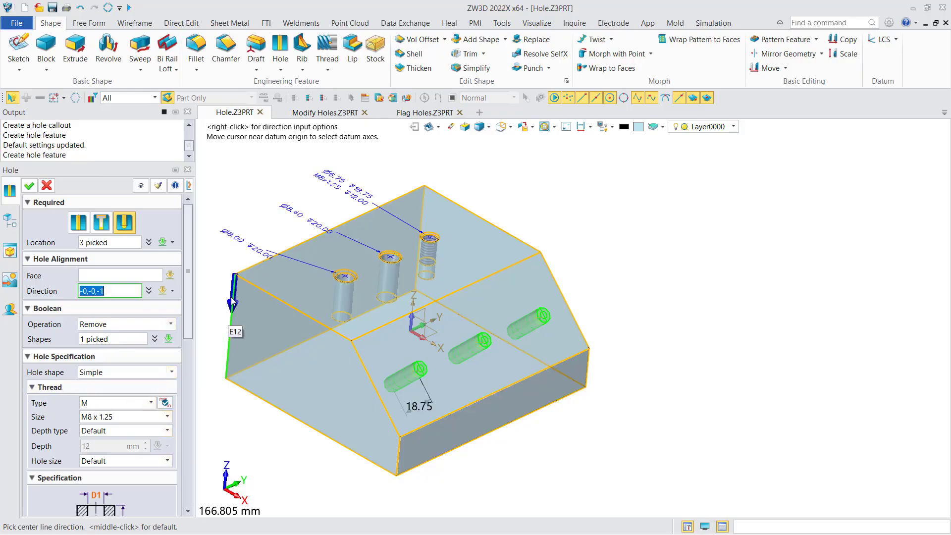
click(231, 302)
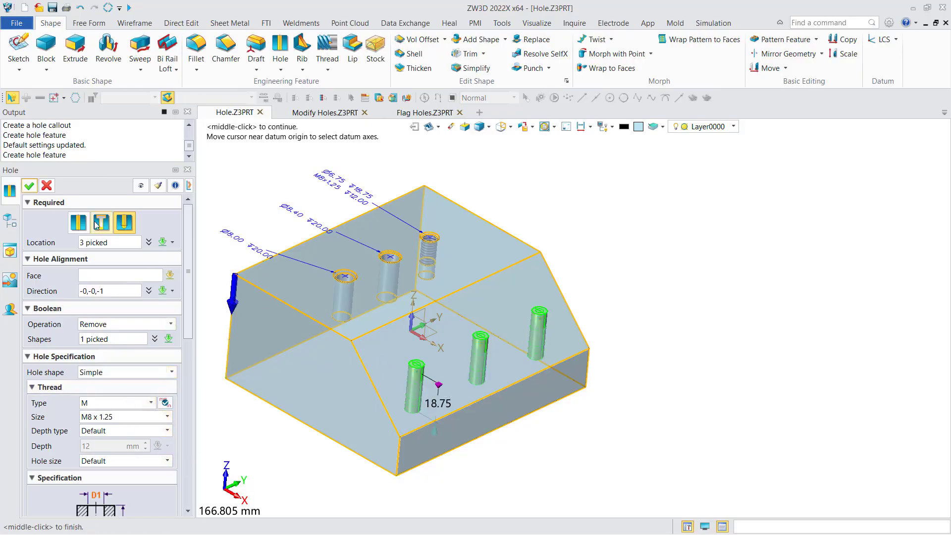
mouse_move(420, 363)
right_down()
mouse_move(435, 366)
mouse_move(408, 403)
mouse_move(410, 448)
mouse_move(404, 437)
mouse_move(359, 440)
mouse_move(406, 402)
mouse_move(429, 329)
mouse_move(414, 312)
mouse_move(431, 341)
mouse_move(438, 313)
right_up()
click(33, 185)
scroll(379, 375, up, 3)
scroll(444, 321, down, 3)
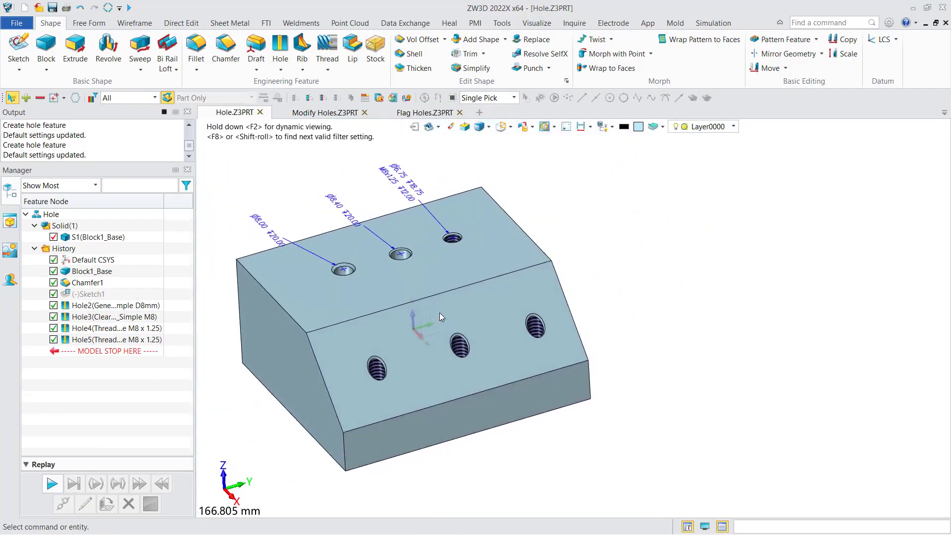
middle_drag(439, 313, 481, 312)
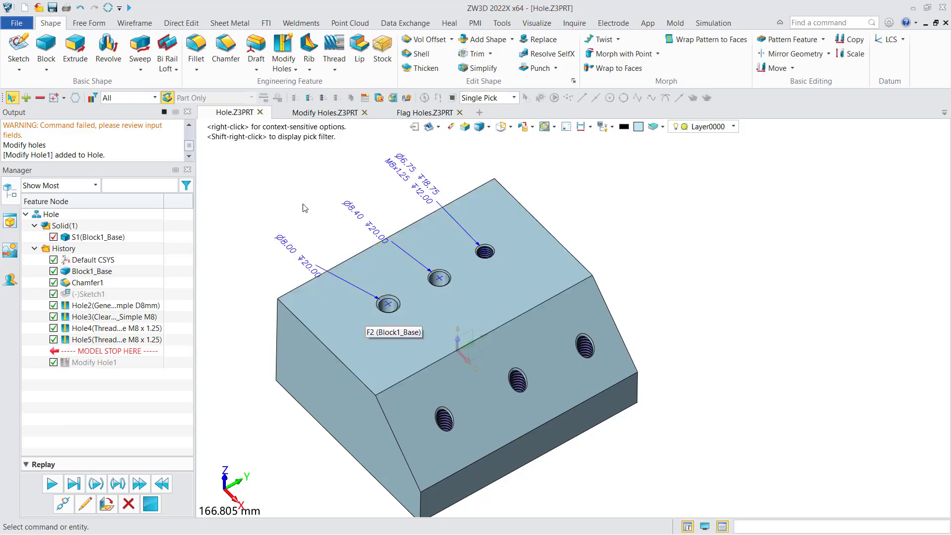
Step: Start Modify Holes and select the general, clearance and threaded holes on the block's top face
click(283, 50)
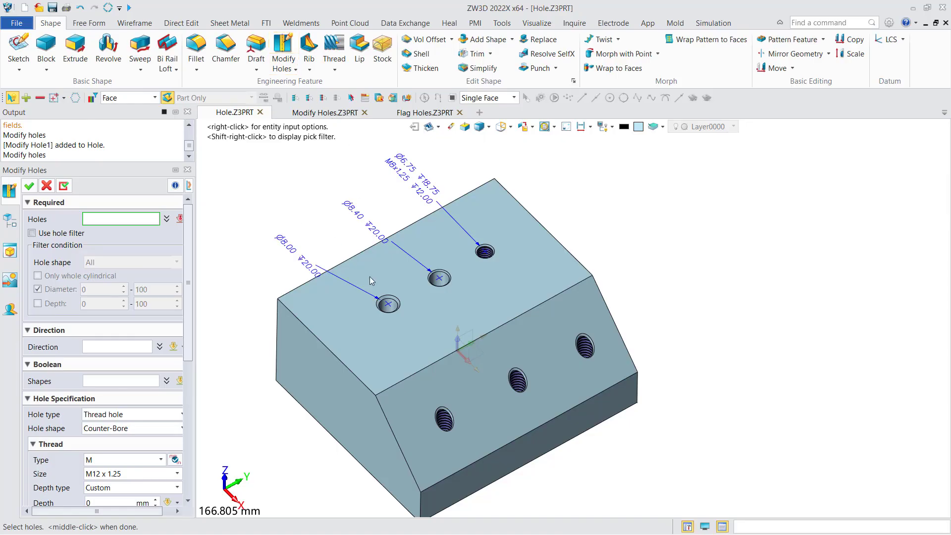
click(382, 305)
click(438, 277)
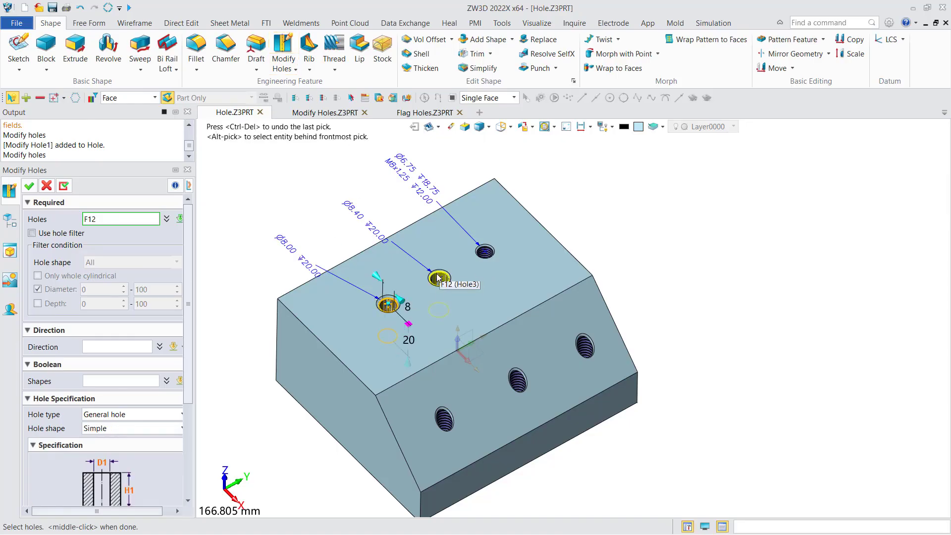
click(484, 251)
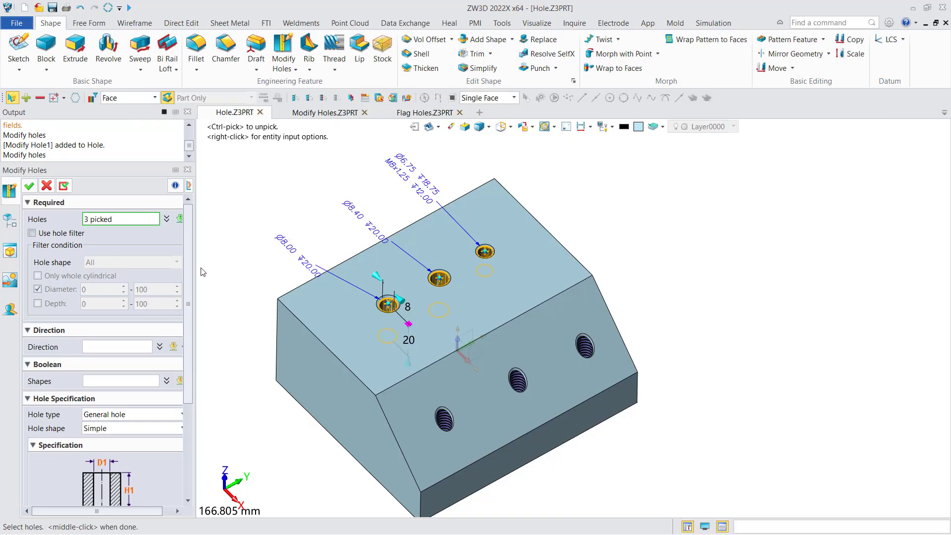
drag(195, 276, 199, 338)
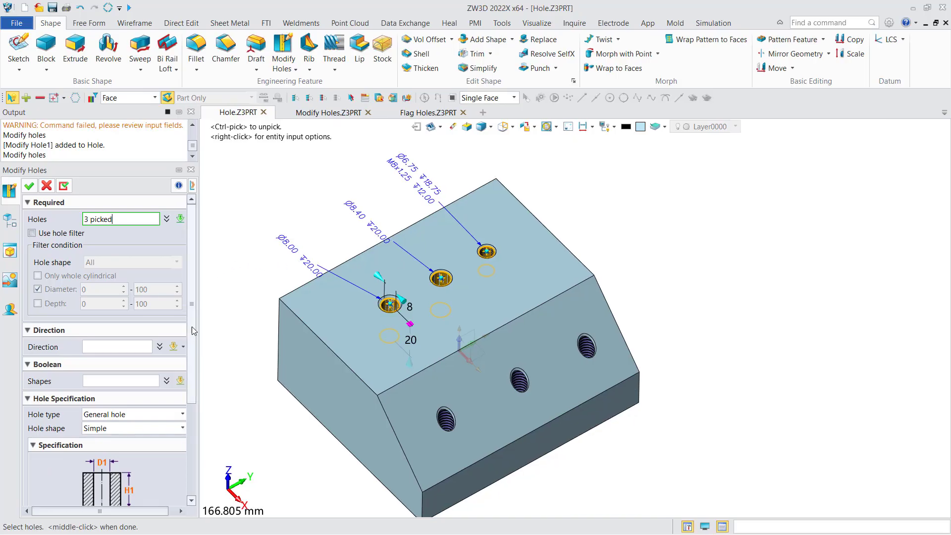
scroll(116, 275, down, 3)
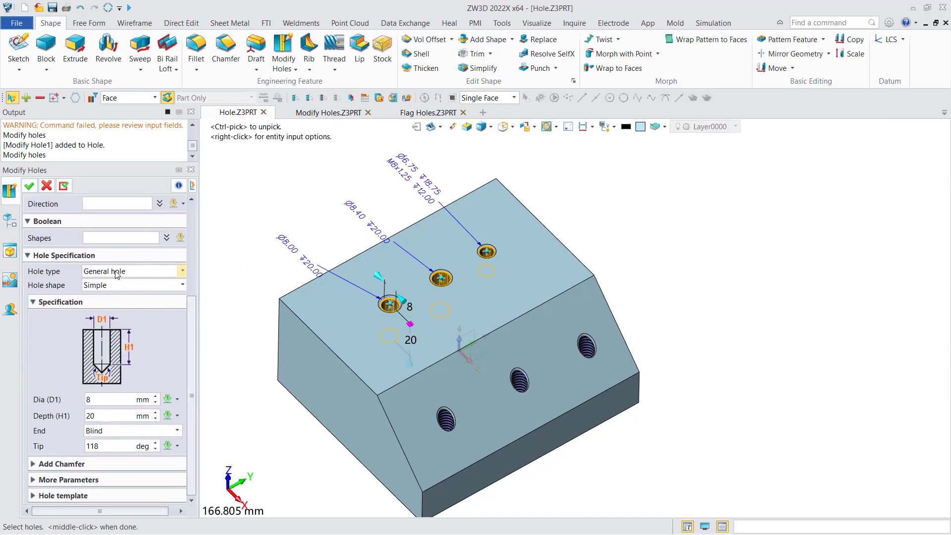
Step: Change the three selected holes to thread holes with the Counter-Bore shape and thread size M12 x 1.5
click(122, 274)
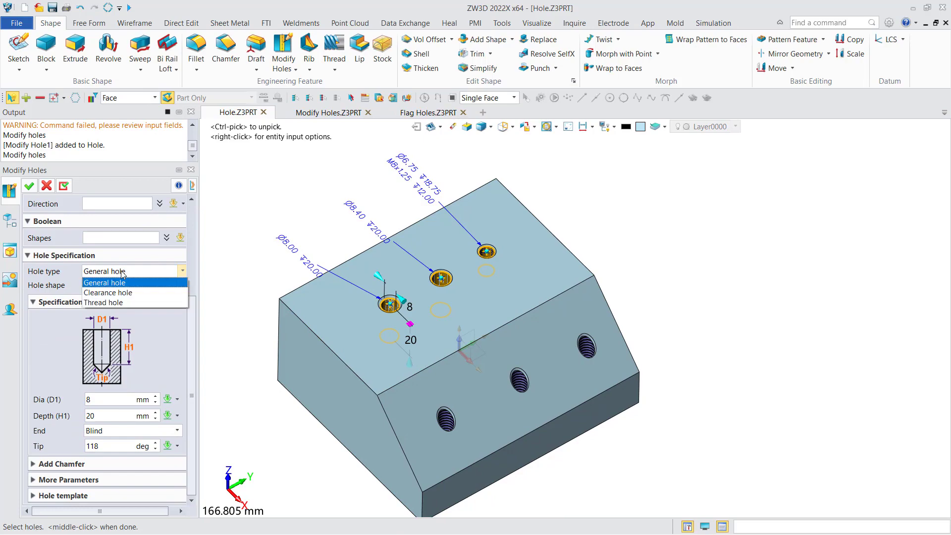
click(118, 302)
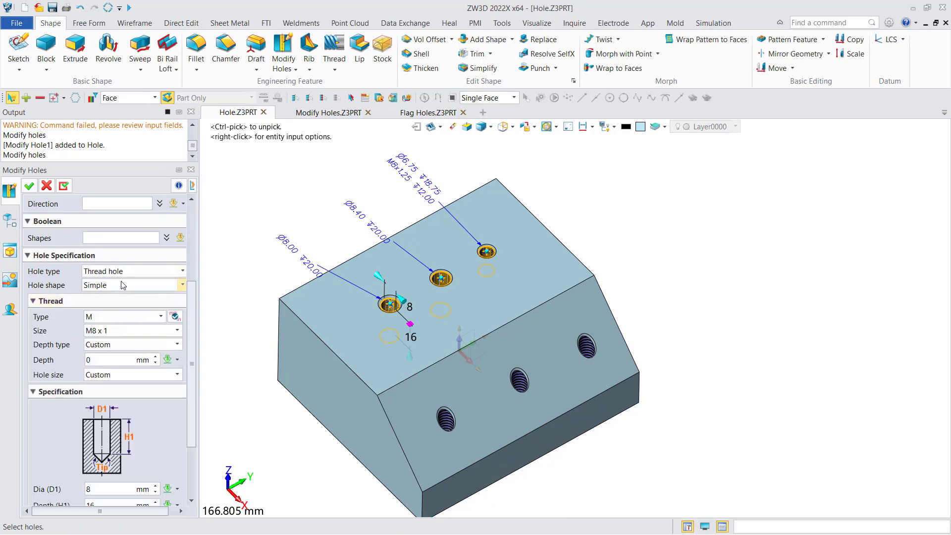
click(123, 286)
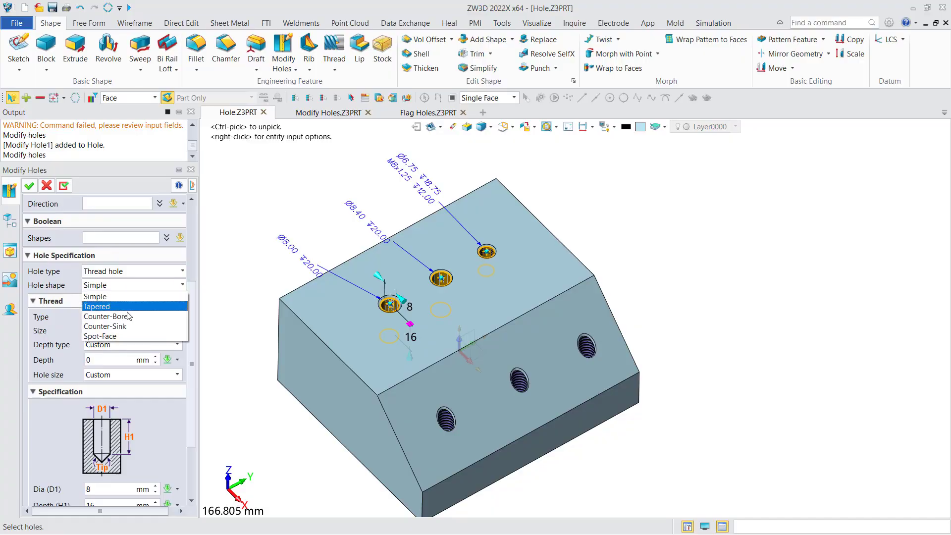
click(127, 319)
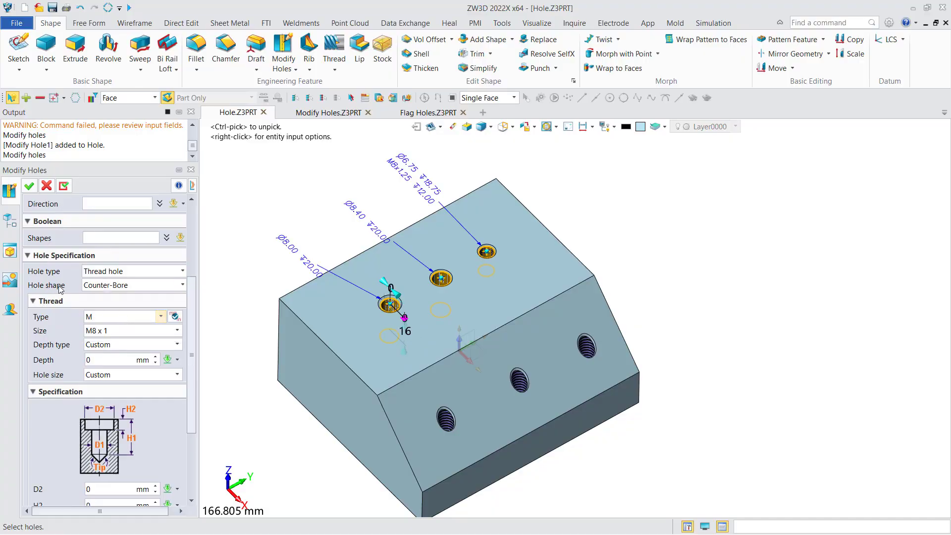
click(147, 331)
scroll(155, 358, down, 1)
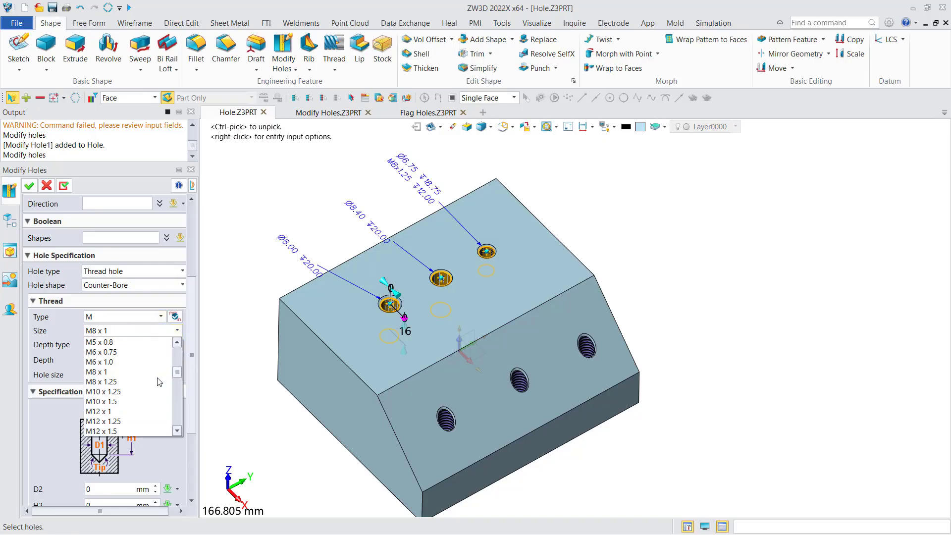
scroll(178, 372, down, 1)
scroll(133, 391, down, 2)
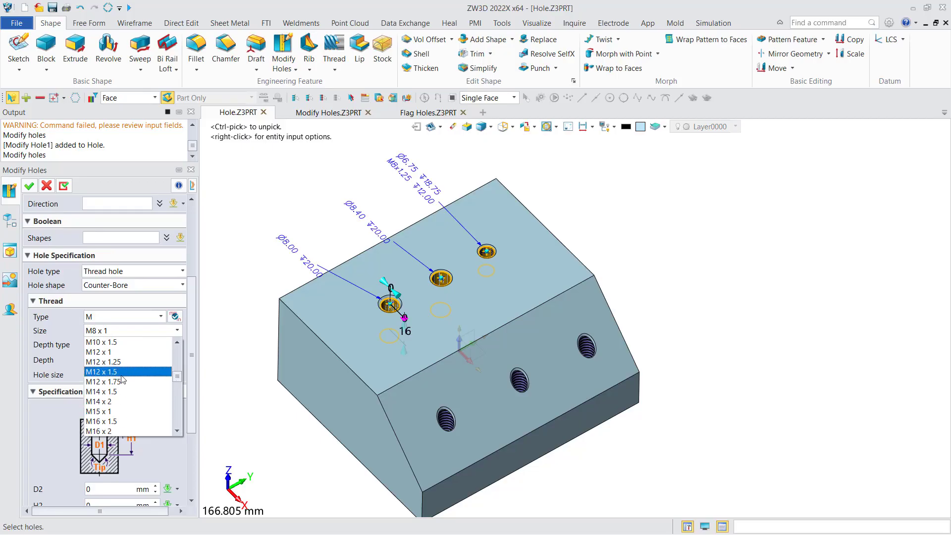
click(121, 375)
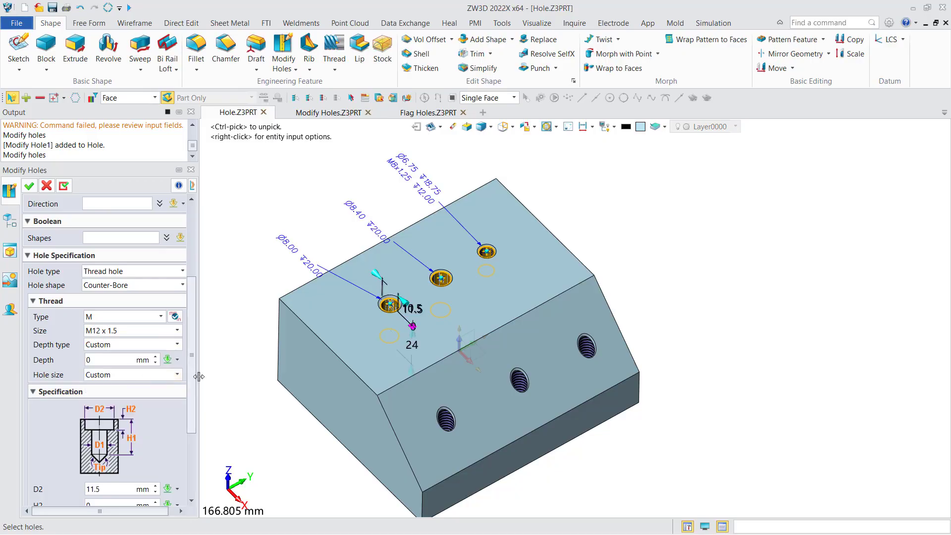
Step: Set the counterbore depth H2 to 2 mm and the end to Thru-All, and apply the hole modification
drag(194, 367, 191, 420)
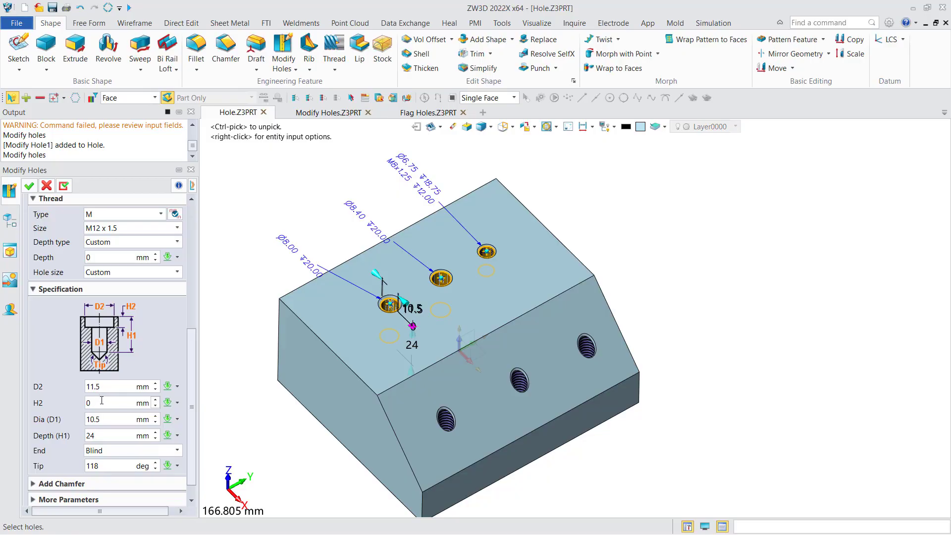
click(84, 401)
text(2)
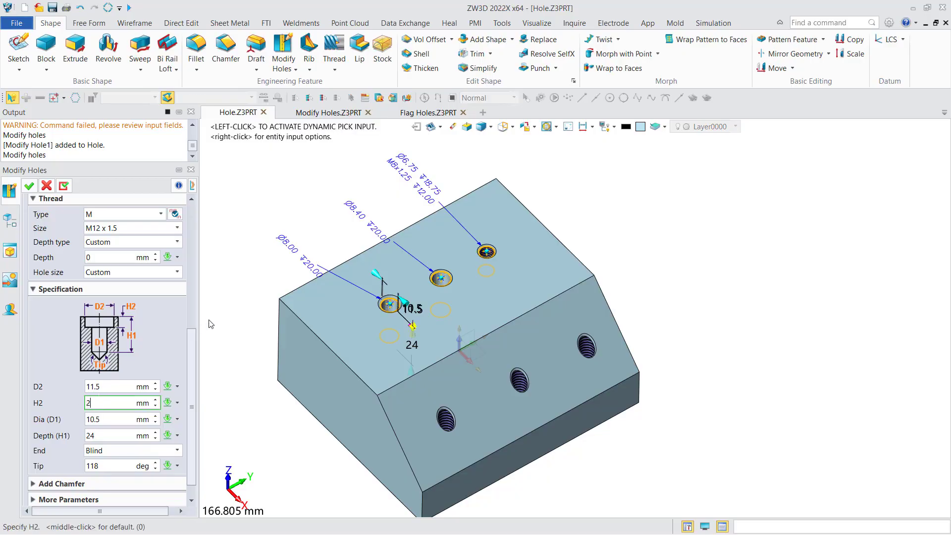
scroll(190, 445, down, 2)
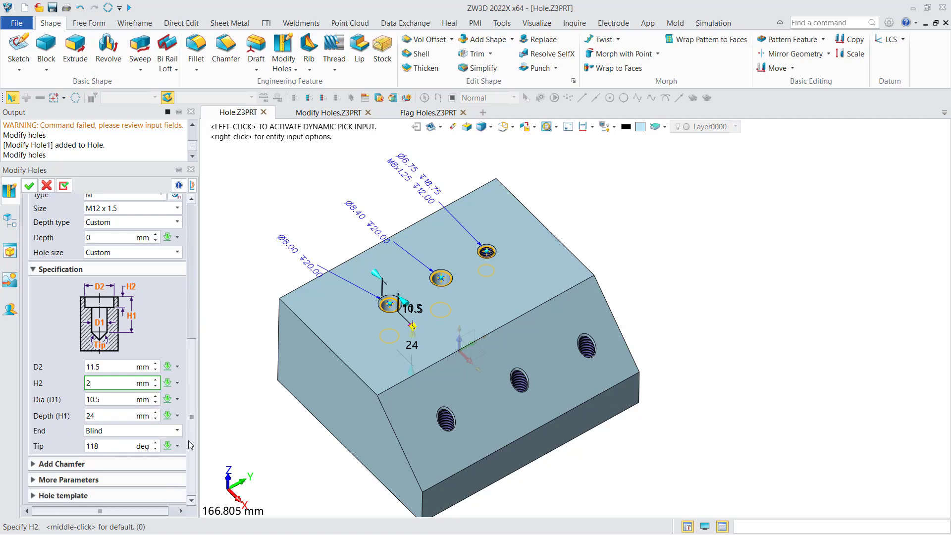
click(156, 430)
click(122, 452)
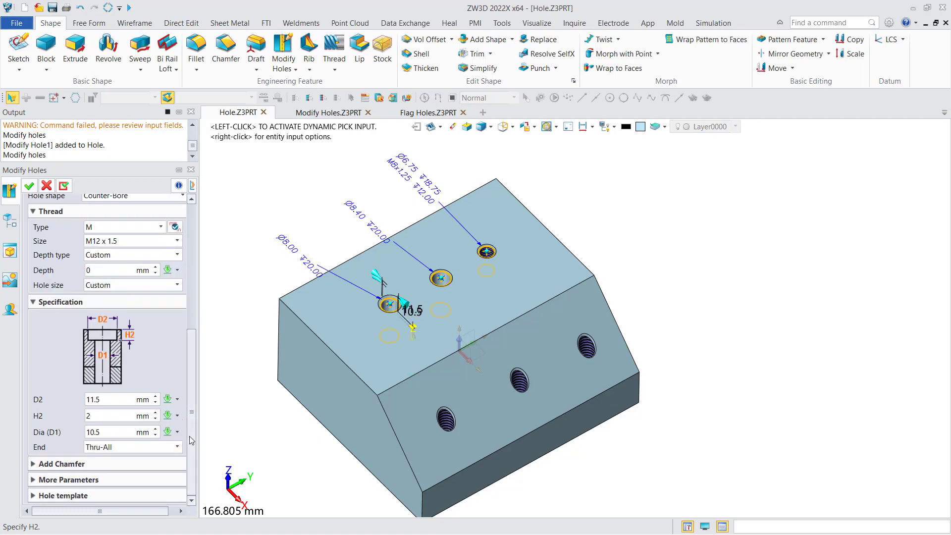
click(30, 187)
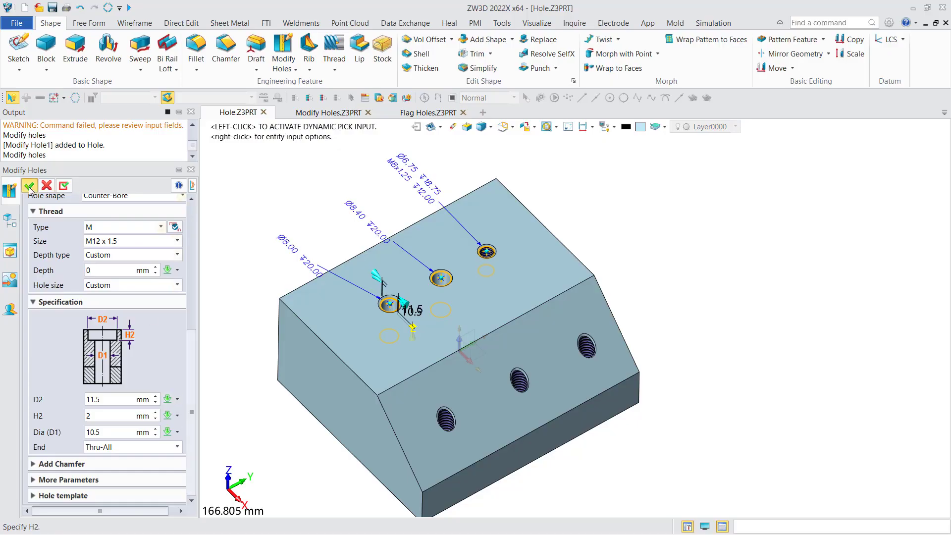
middle_drag(357, 208, 198, 217)
mouse_move(198, 217)
right_down()
mouse_move(217, 216)
mouse_move(190, 236)
mouse_move(181, 215)
mouse_move(193, 229)
right_up()
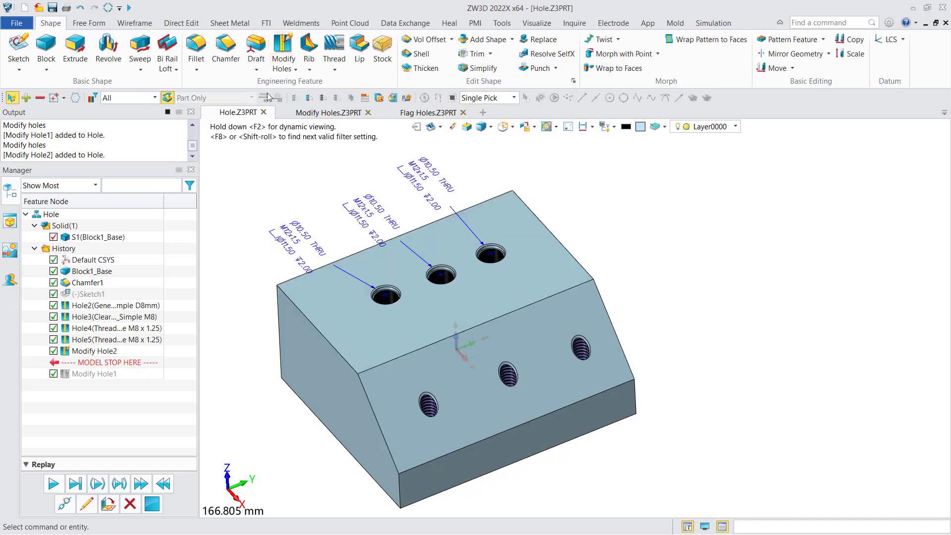
Step: Switch to the Flag Holes.Z3PRT part with the rounded plate and start the Flag Holes command
click(421, 115)
right_drag(385, 237, 314, 178)
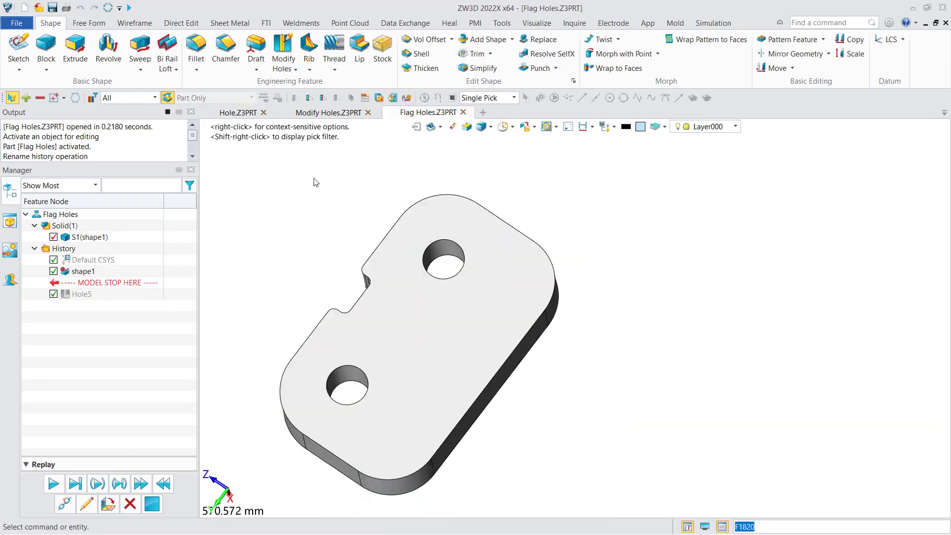
click(288, 66)
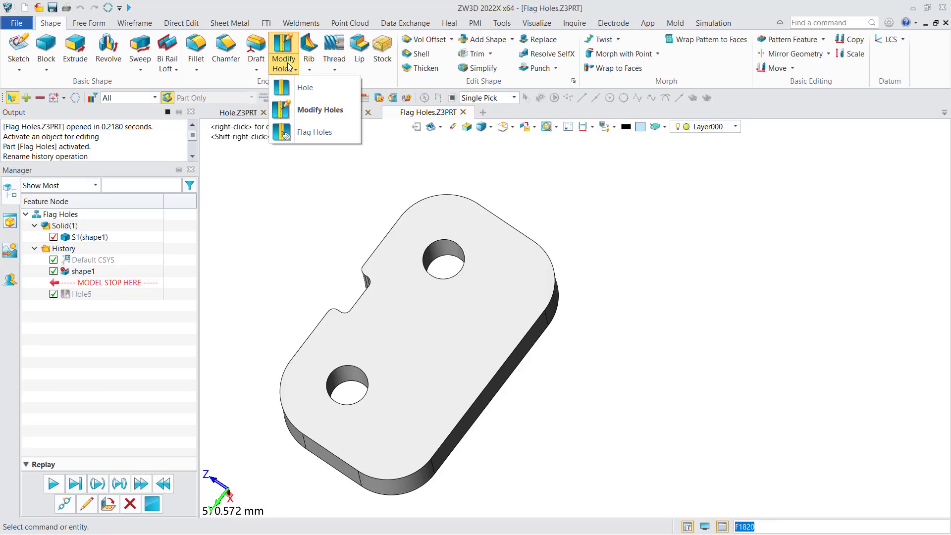
click(314, 132)
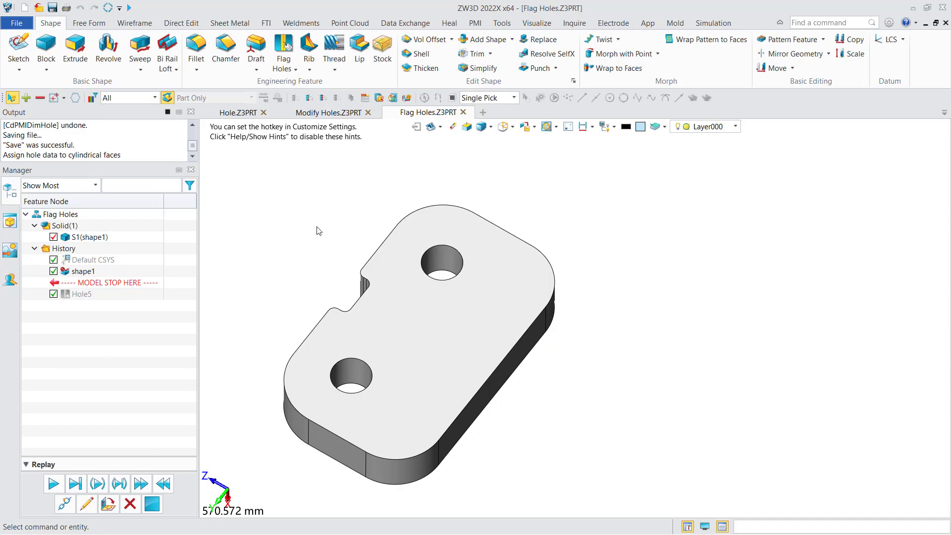
click(474, 23)
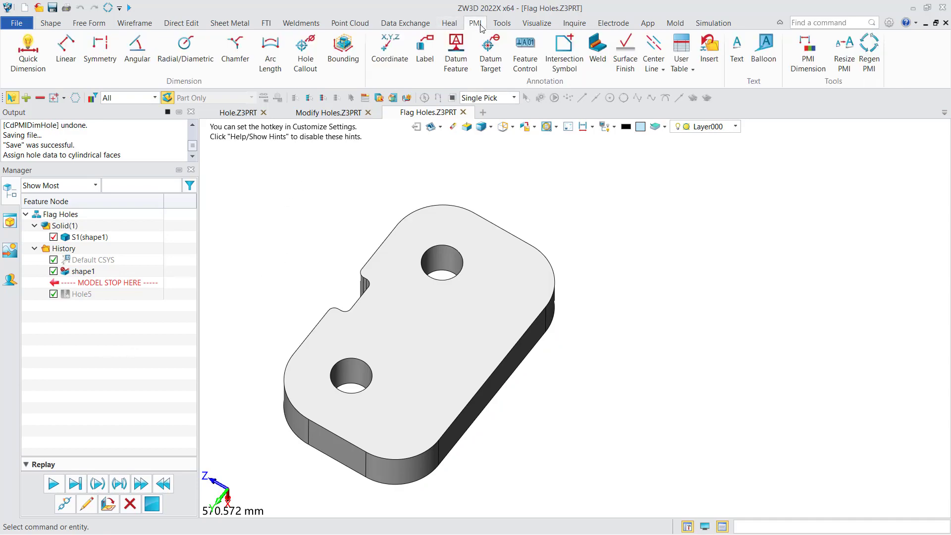
click(307, 58)
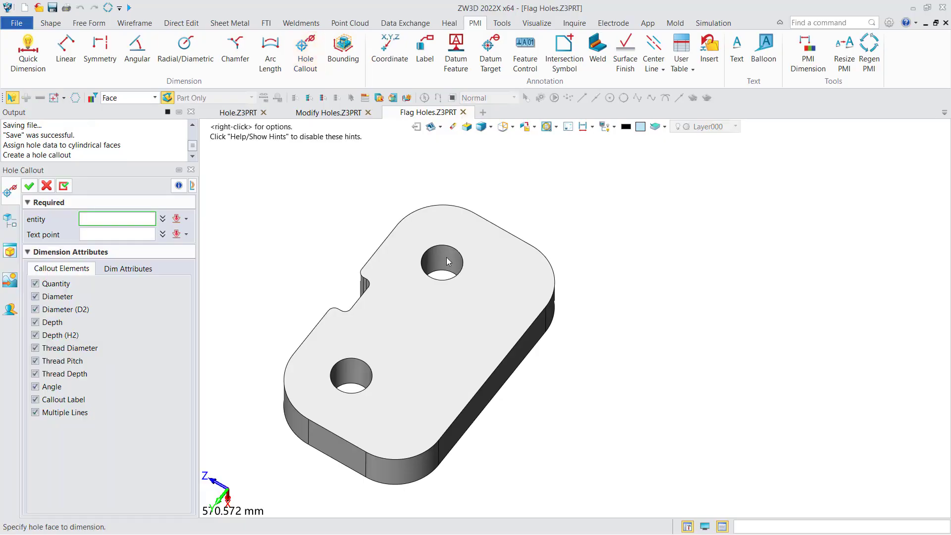
key(ctrl+a)
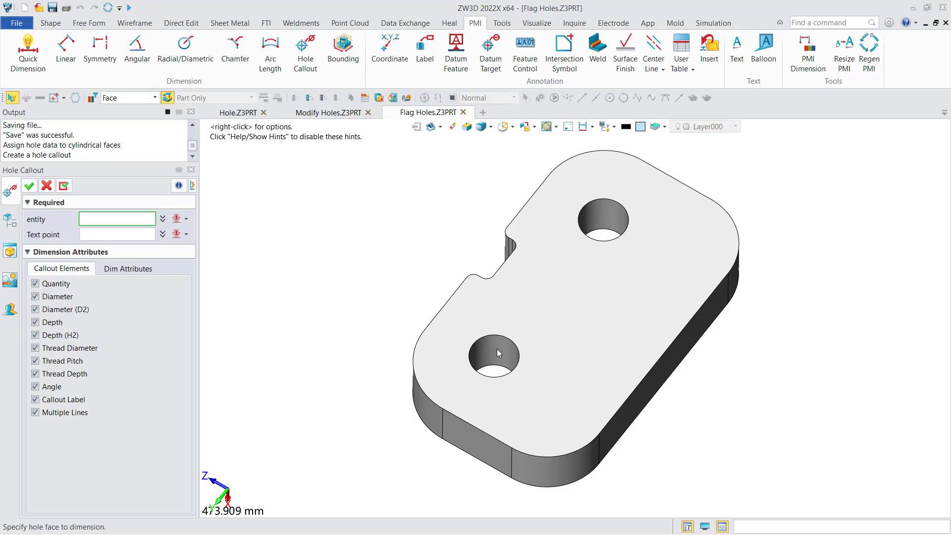
click(47, 187)
Step: Start Flag Holes with the plate's top face as the base face and select both of its holes
click(54, 24)
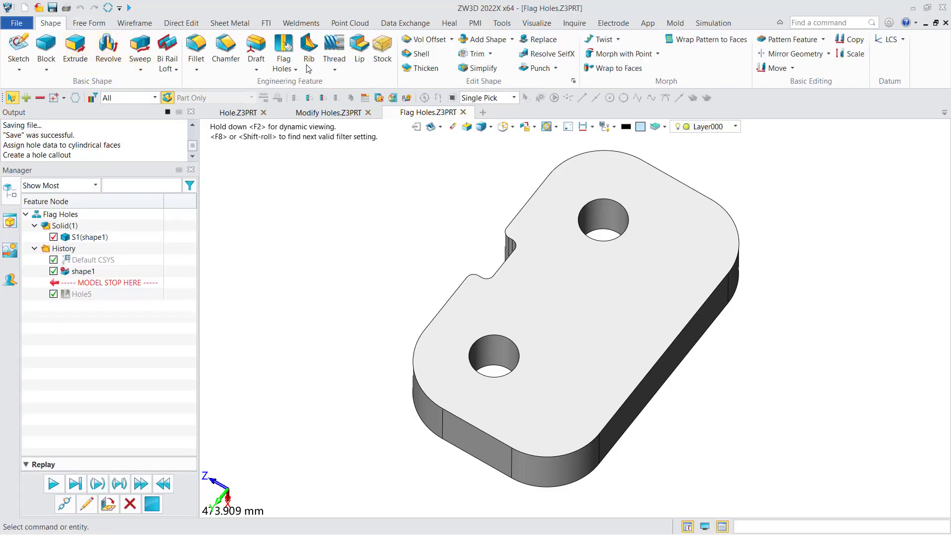
click(285, 47)
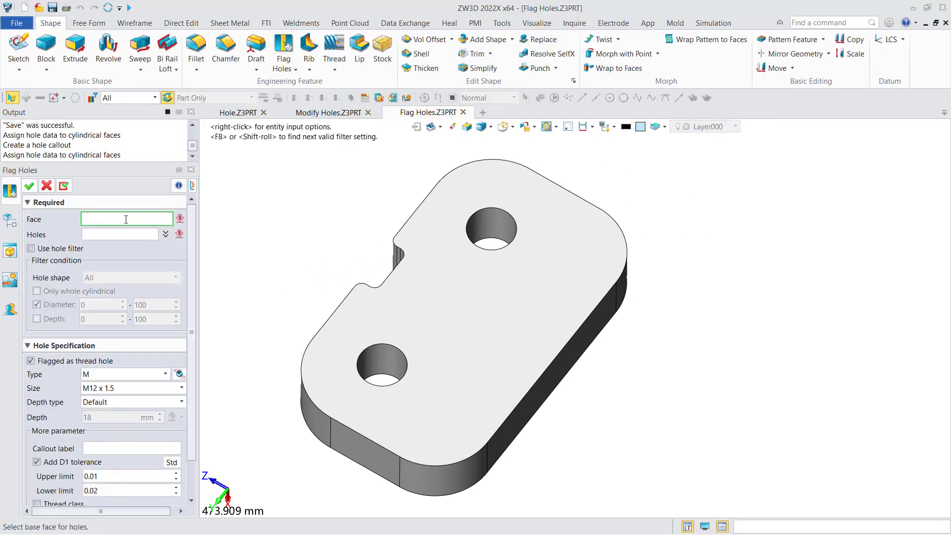
click(466, 308)
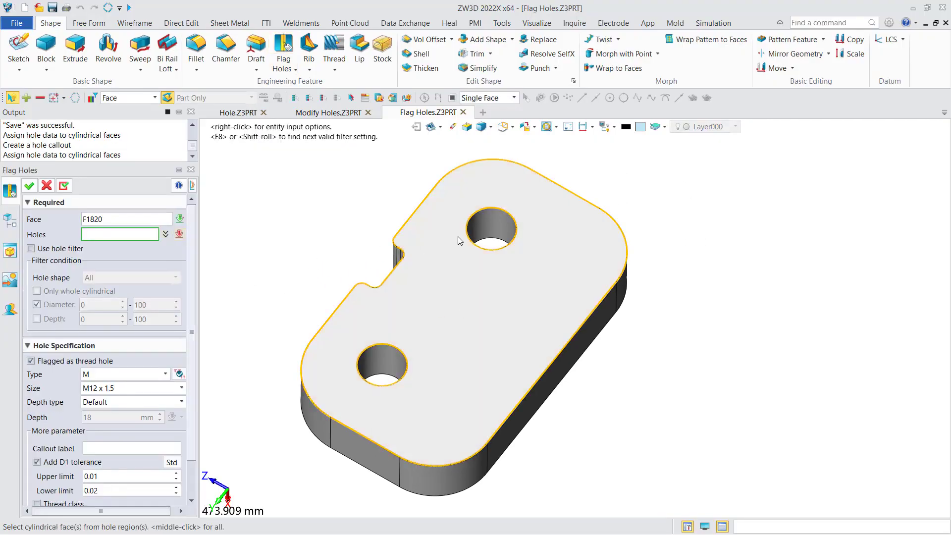
click(484, 223)
click(375, 353)
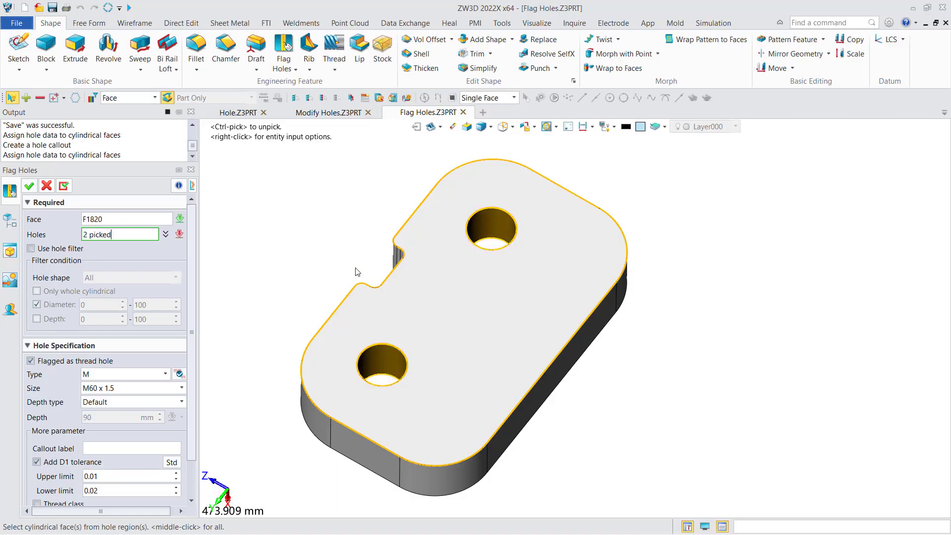
Step: Set the thread size of the flagged holes to M30 x 1.5 and apply the hole flagging
middle_drag(320, 245, 313, 247)
drag(189, 346, 191, 387)
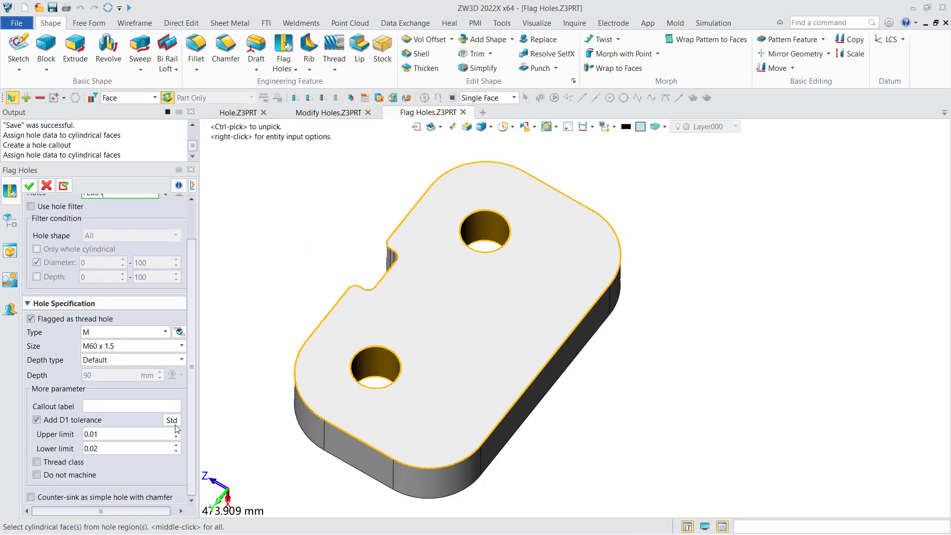
click(117, 346)
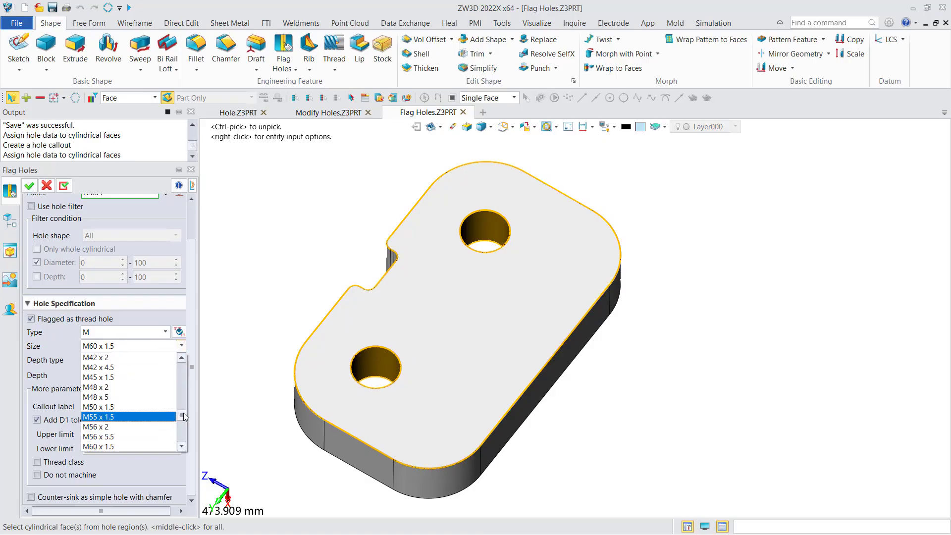
drag(182, 415, 183, 405)
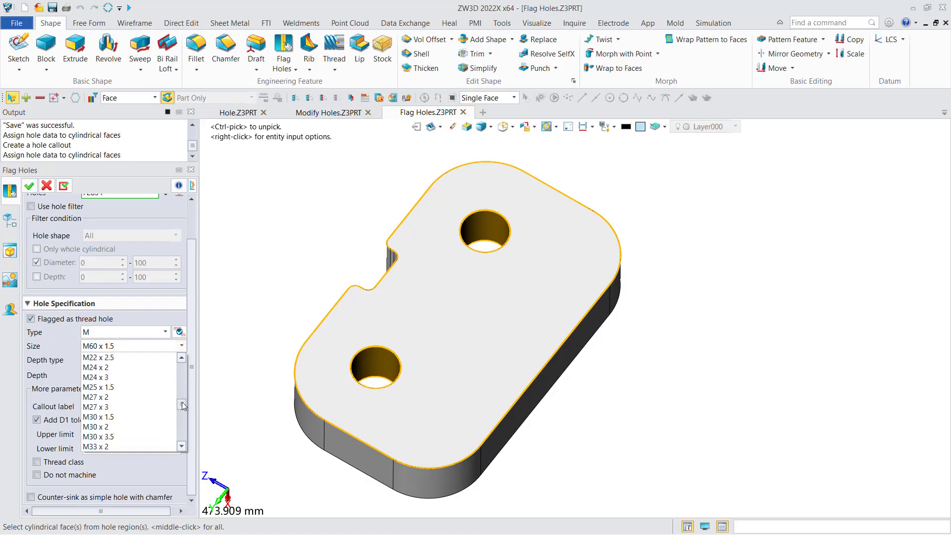
click(123, 417)
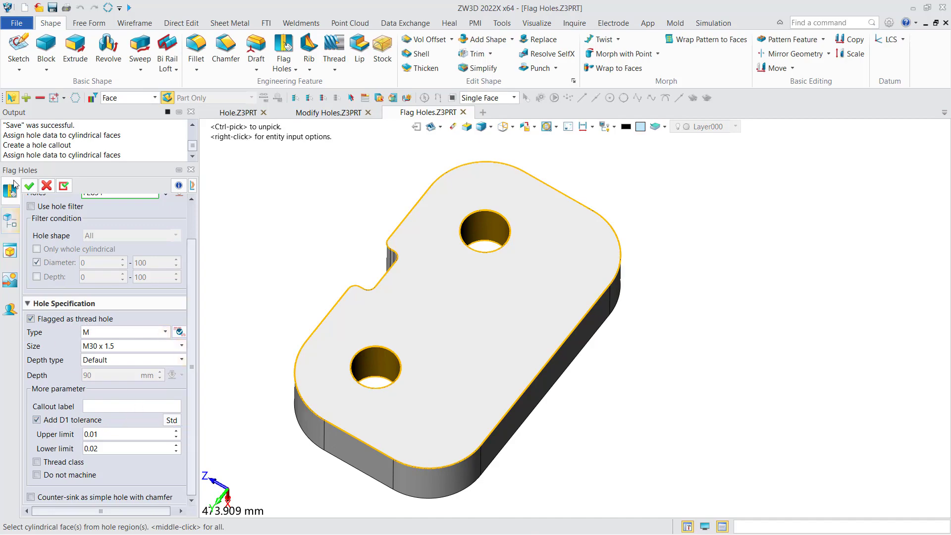
click(29, 186)
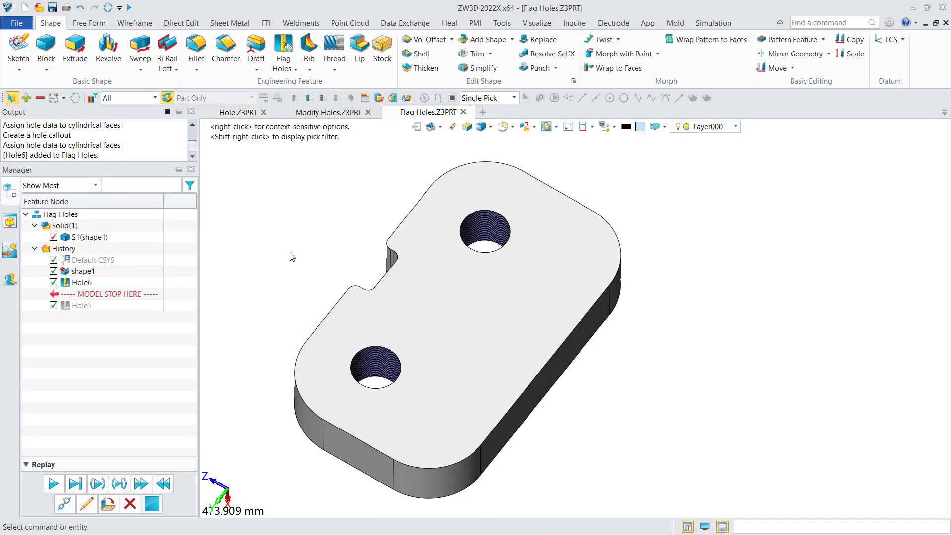
Step: Add a PMI hole callout to the upper flagged hole, placing its text outside the plate's notched edge
mouse_move(293, 255)
right_down()
mouse_move(307, 253)
mouse_move(287, 256)
right_up()
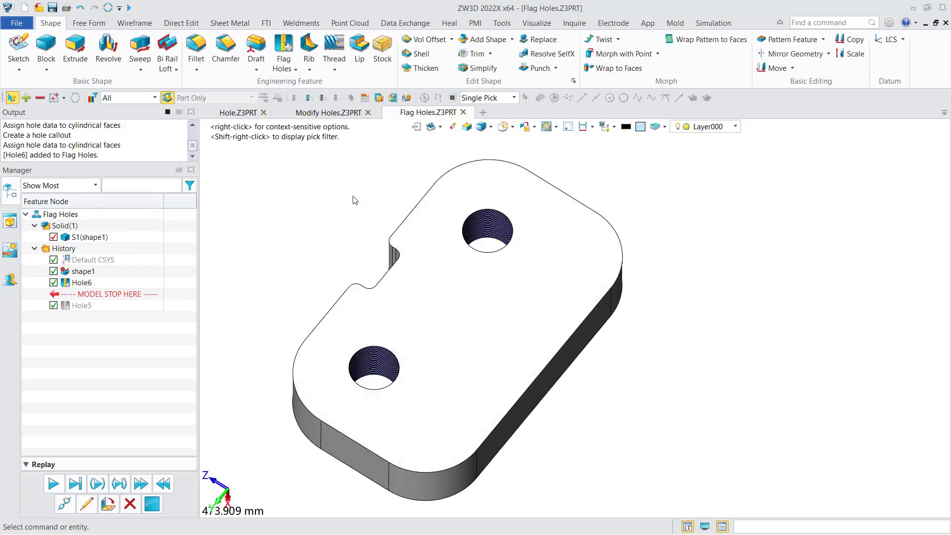
middle_drag(351, 196, 338, 207)
click(476, 25)
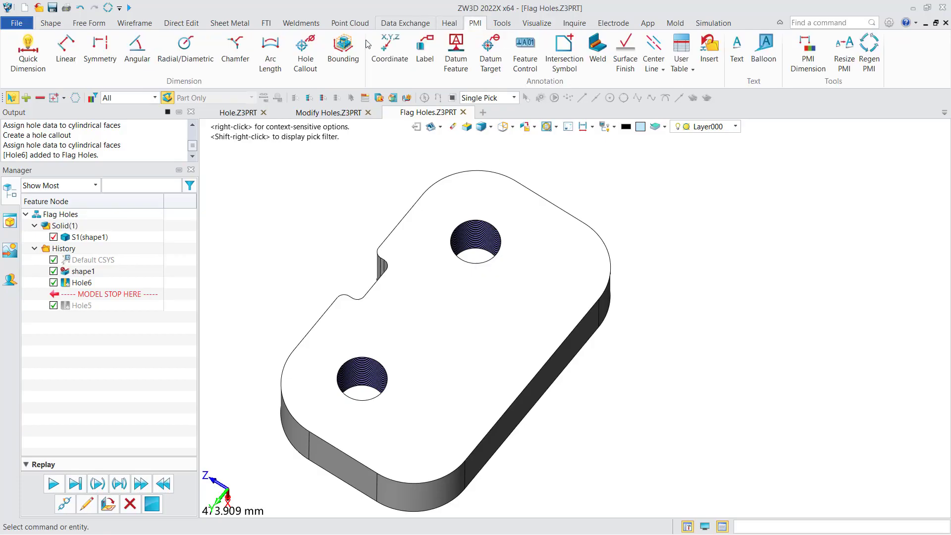
click(306, 50)
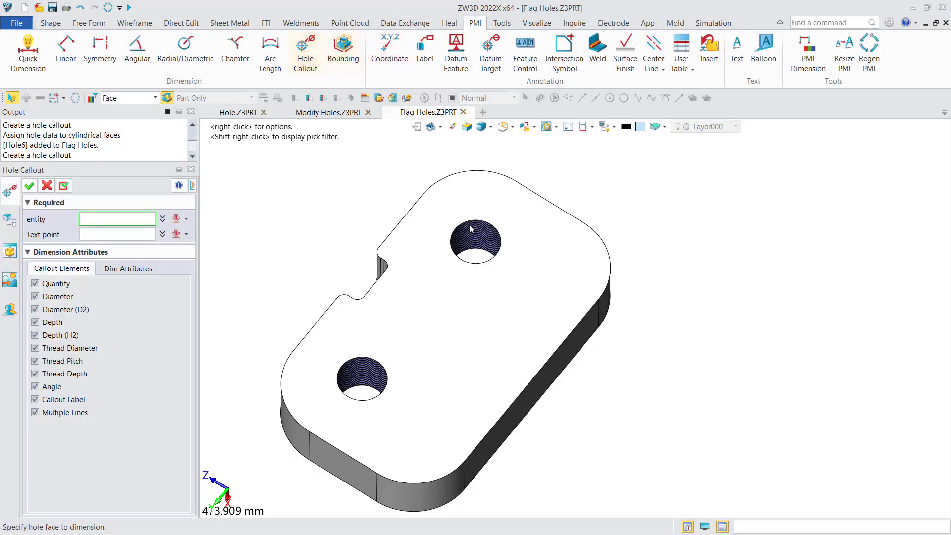
click(471, 229)
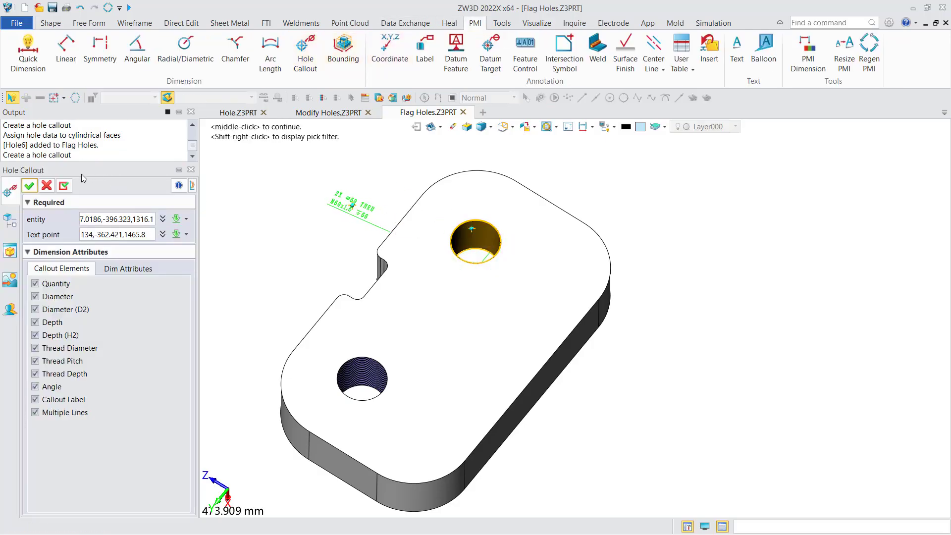
click(353, 206)
scroll(355, 208, up, 3)
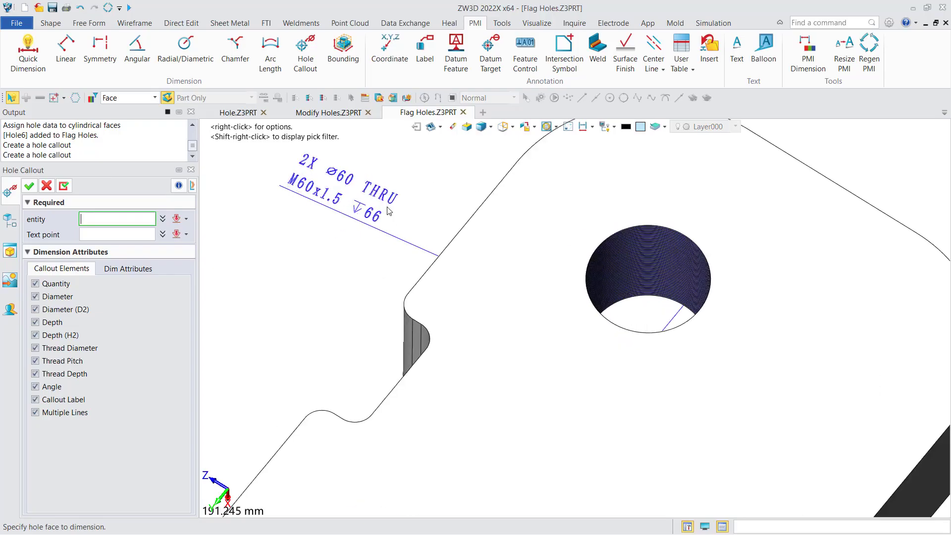
Step: Add a second hole callout to the lower flagged hole with its text beside the plate, and finish the command
scroll(378, 237, down, 4)
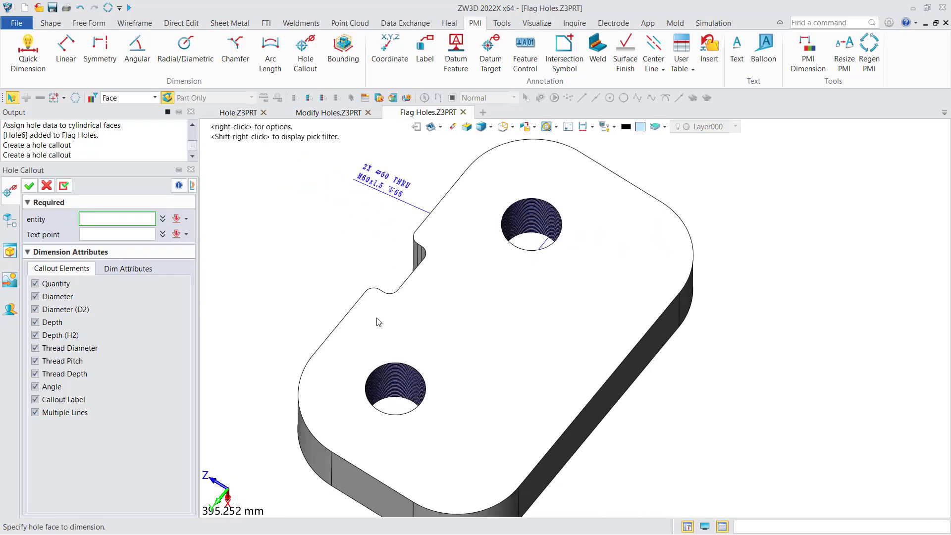
click(379, 381)
click(317, 291)
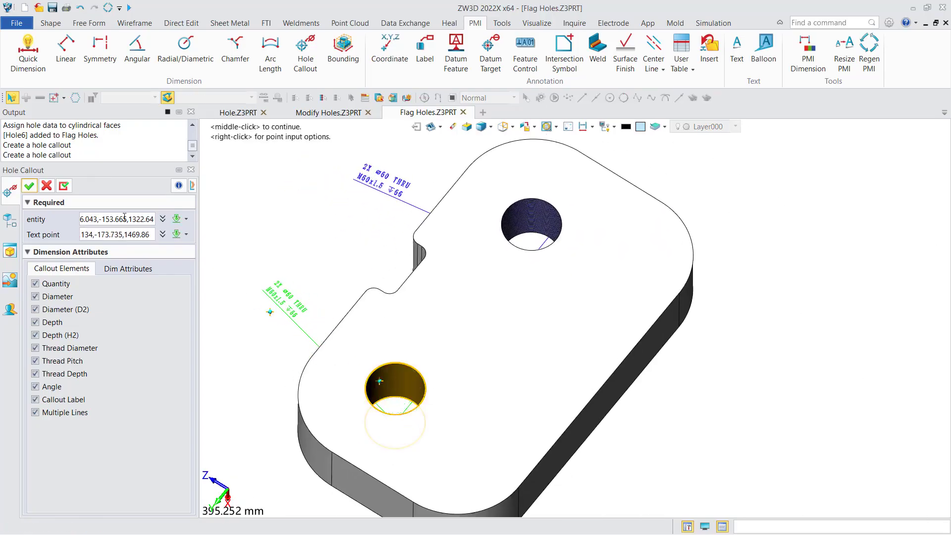
middle_click(317, 291)
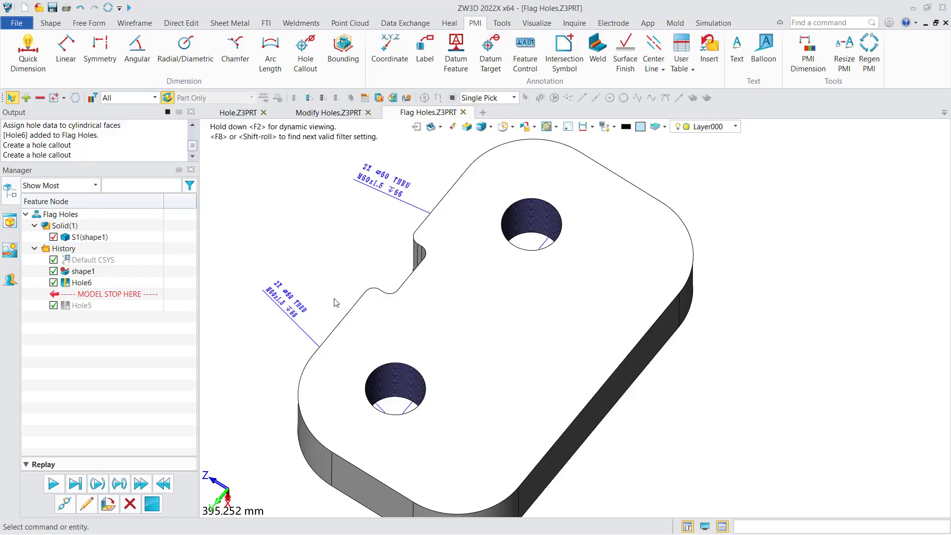
scroll(335, 303, up, 1)
scroll(316, 311, up, 1)
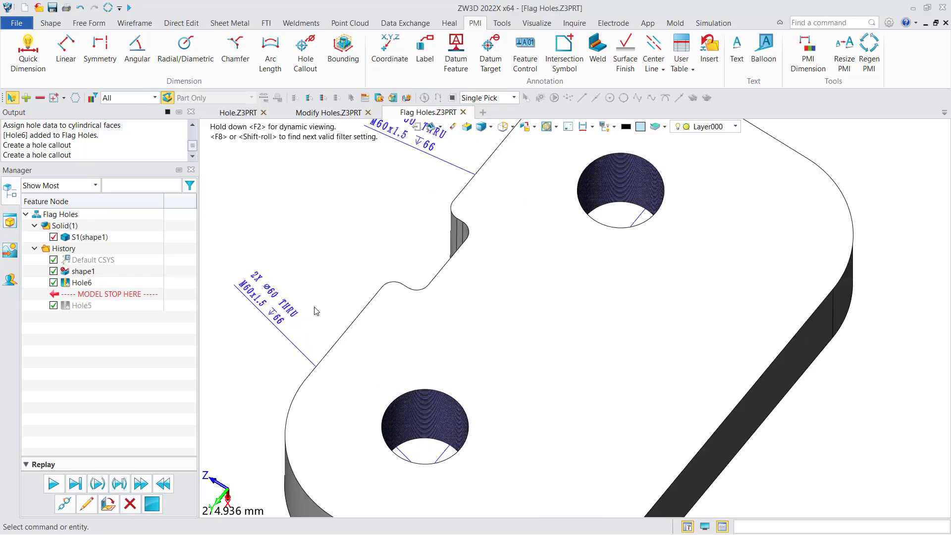
scroll(290, 316, up, 1)
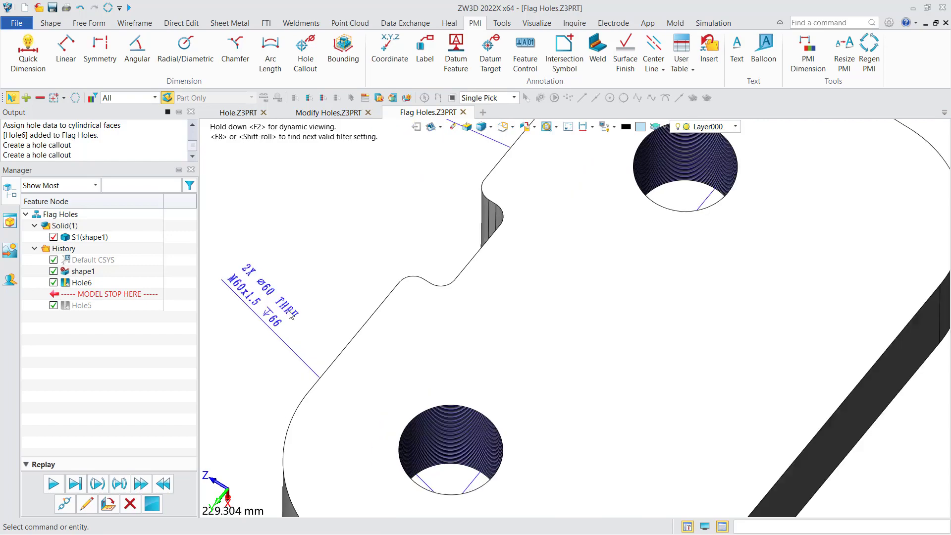
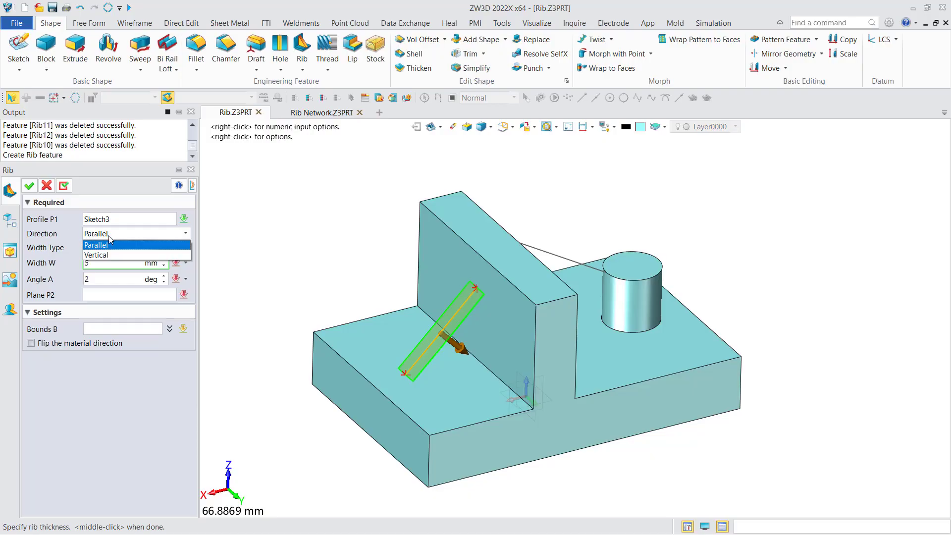
Step: Try the Vertical direction for the rib on the sloped line and set the direction back to Parallel
click(108, 254)
middle_drag(332, 275, 308, 261)
click(127, 234)
click(126, 245)
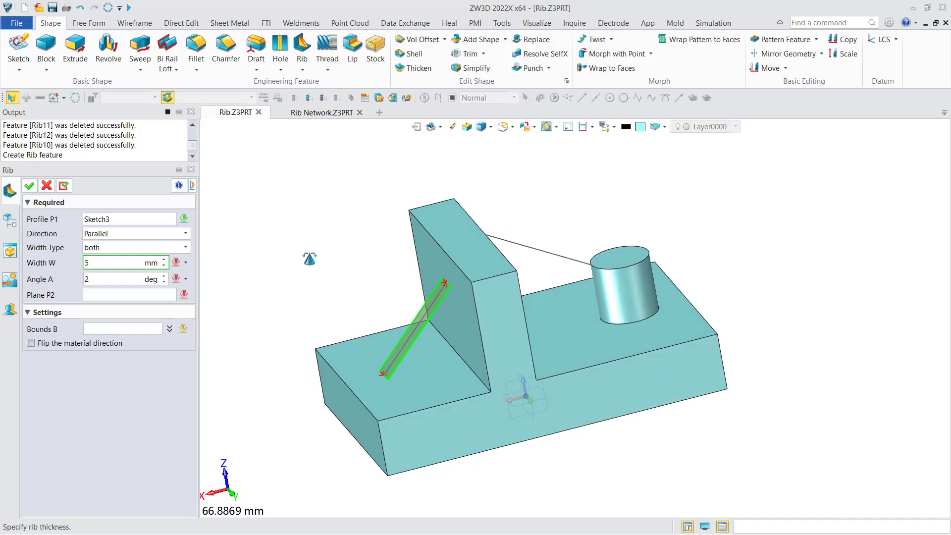
Step: Set the rib width to 5 mm and the draft angle to 3 degrees, using the base's top face below the sloped line as draft plane
click(106, 261)
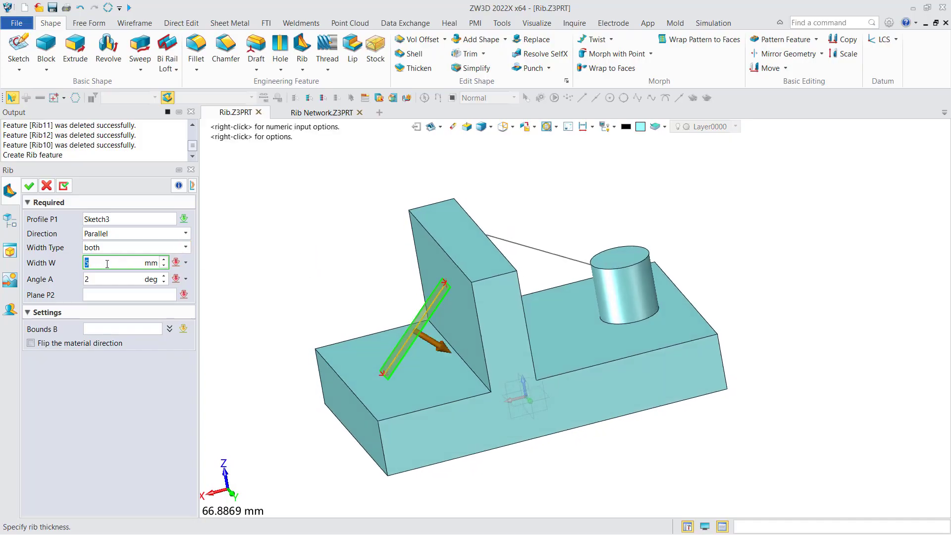
middle_drag(291, 282, 299, 279)
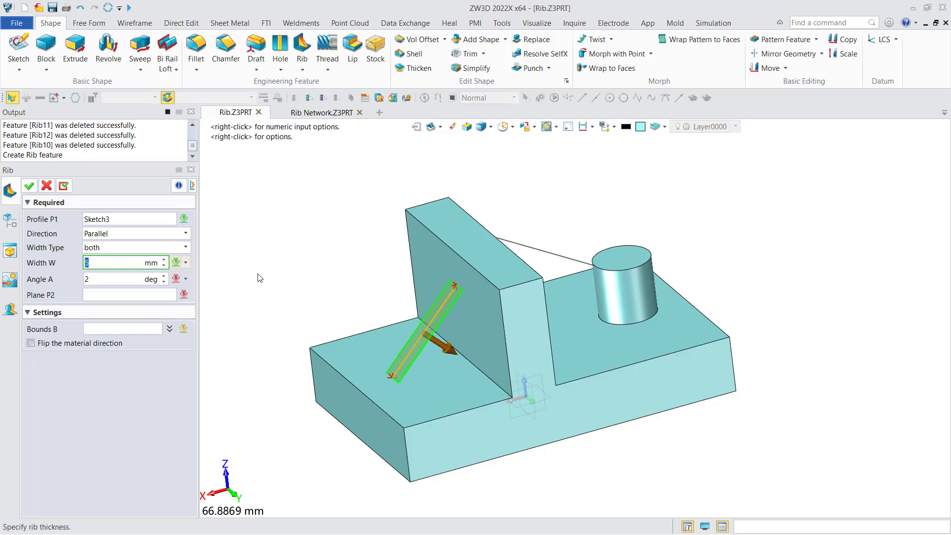
middle_drag(259, 277, 213, 263)
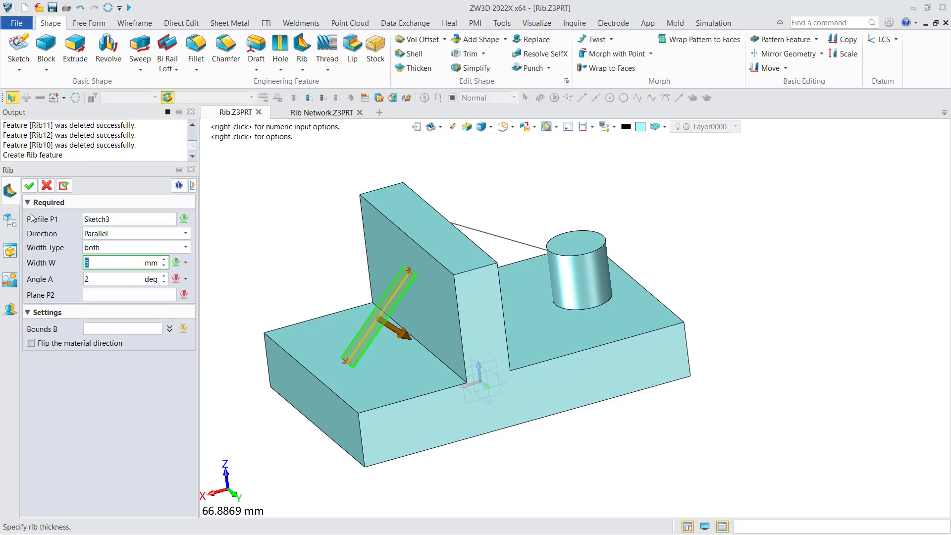
click(87, 279)
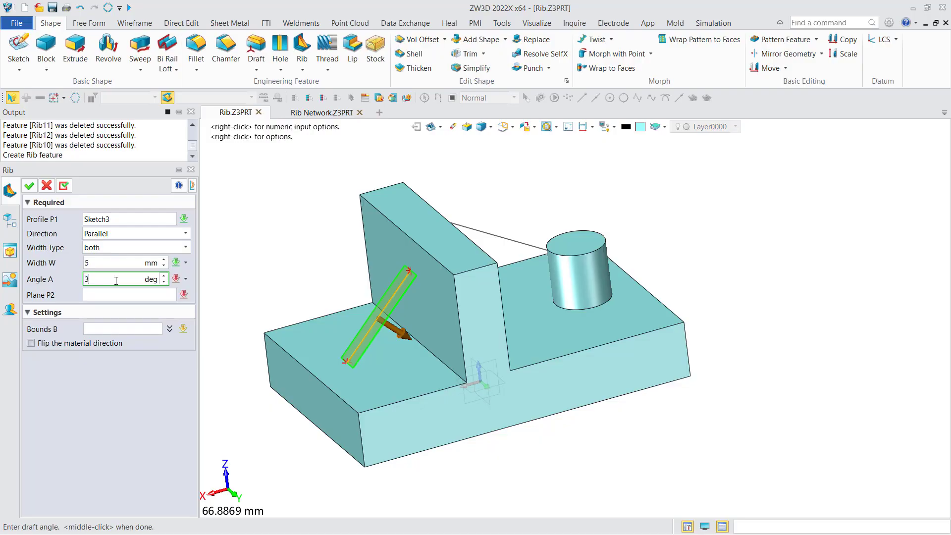
click(112, 295)
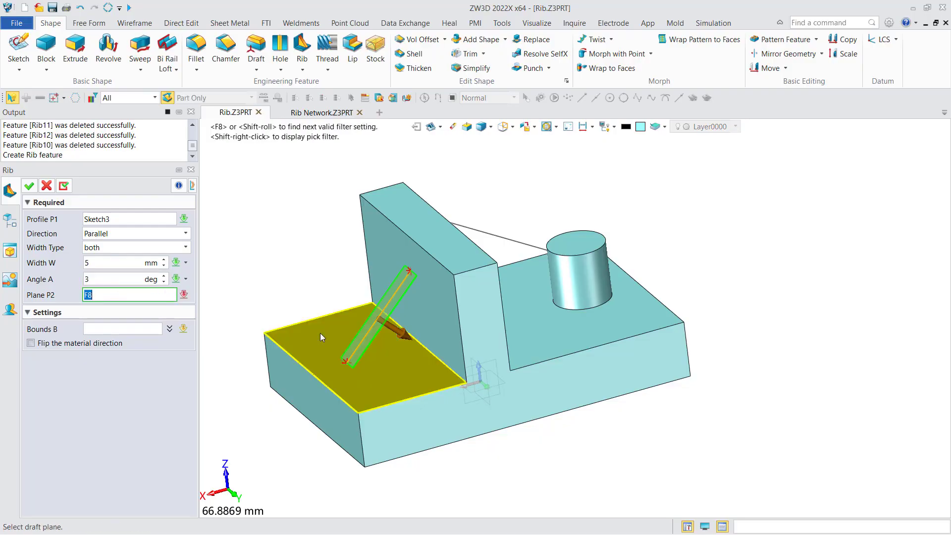
click(320, 332)
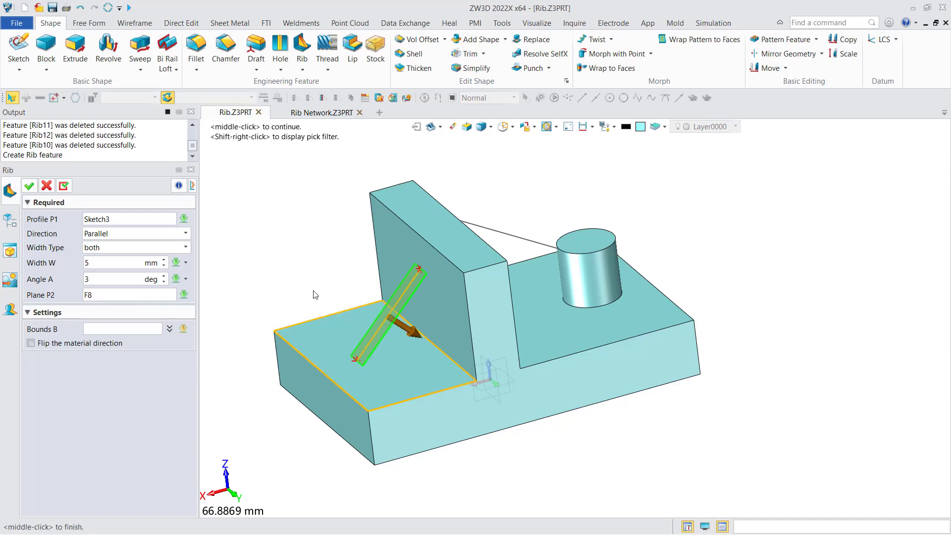
Step: Bound the rib by the upright wall's face beside the sloped line and create the rib
click(130, 330)
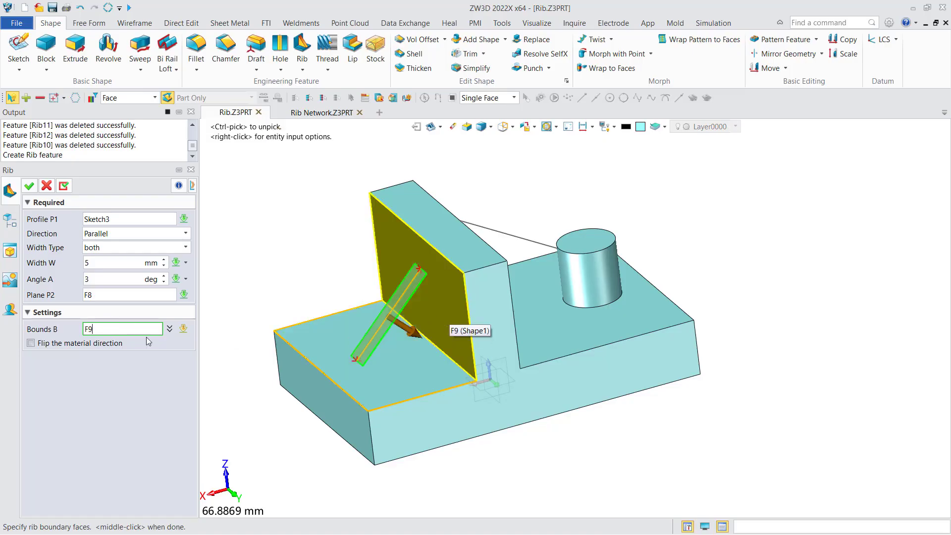
click(432, 321)
click(32, 189)
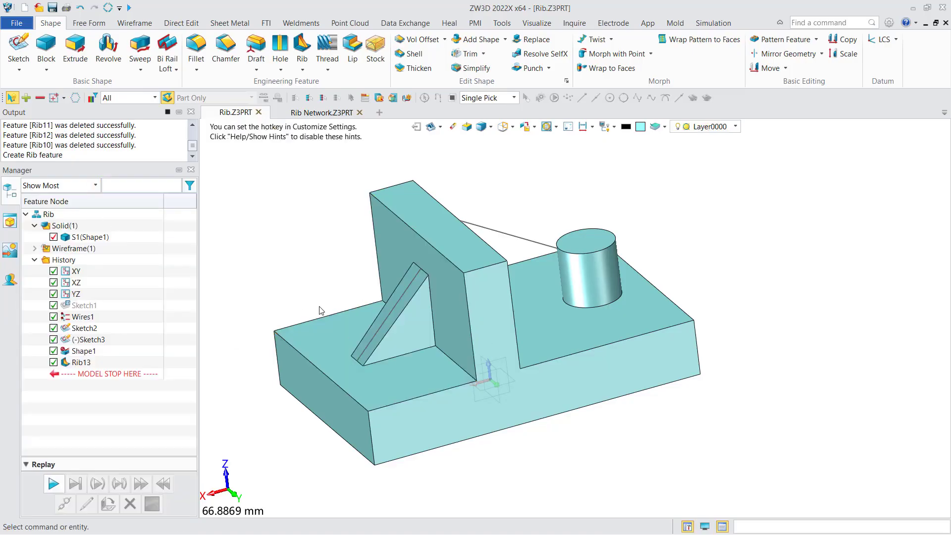
Step: Examine the new rib's drafted sides in a straight-on side view of the part
middle_drag(302, 297, 394, 316)
key(F8)
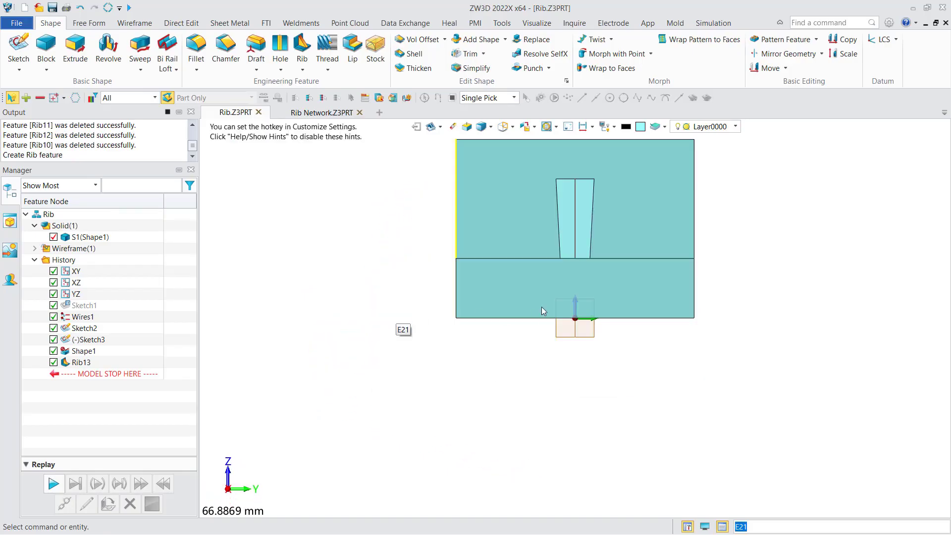
middle_drag(542, 307, 474, 360)
scroll(485, 257, up, 3)
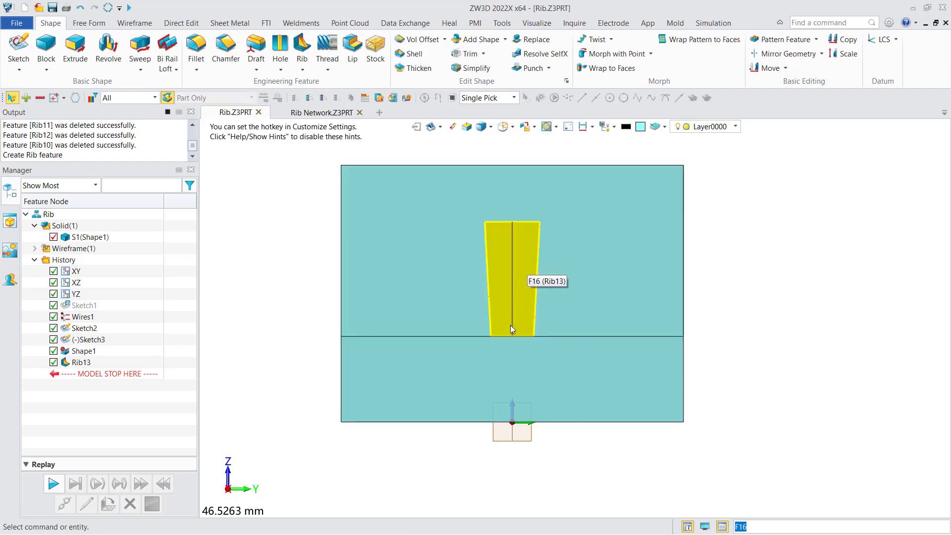
scroll(508, 325, down, 2)
right_drag(524, 314, 435, 326)
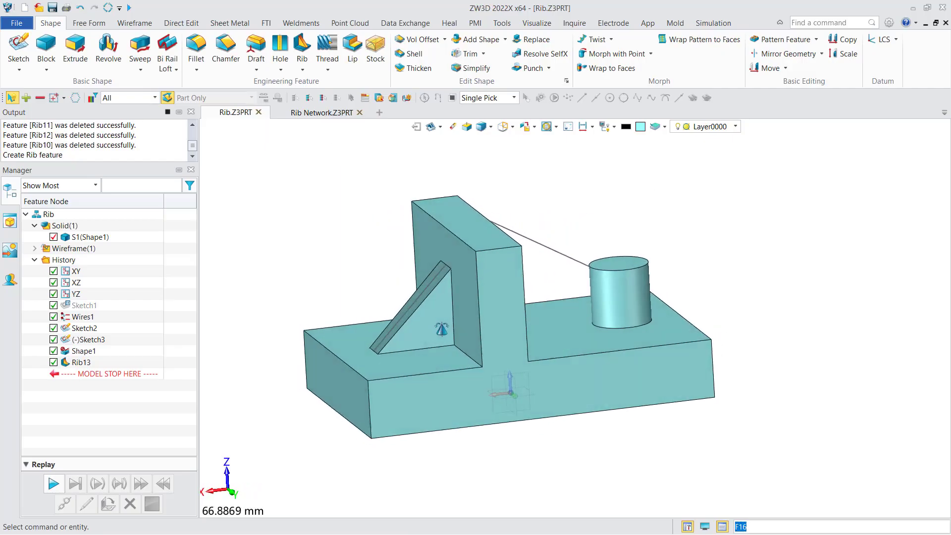
Step: Start a second rib from the line between cylinder and wall, bounded by the cylinder, the base's top face and the wall face
key(F5)
key(F10)
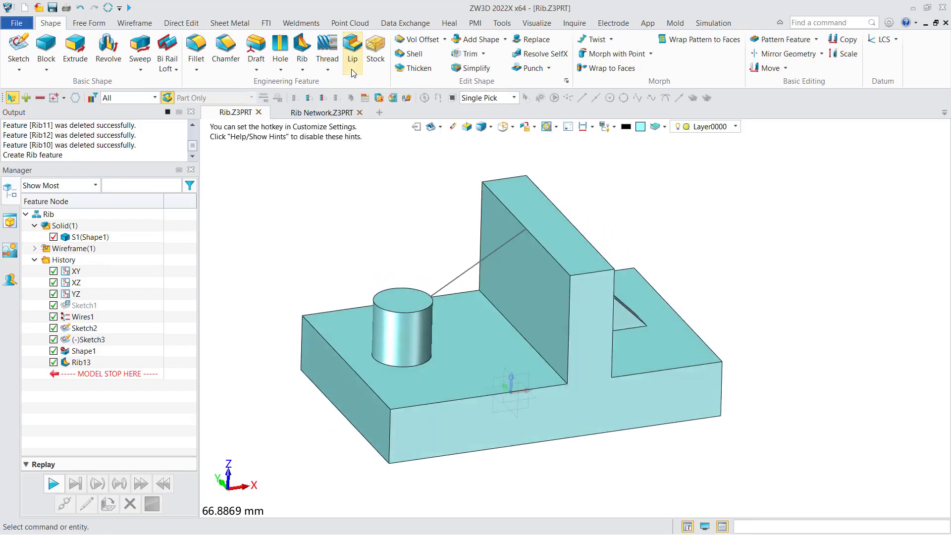
click(302, 50)
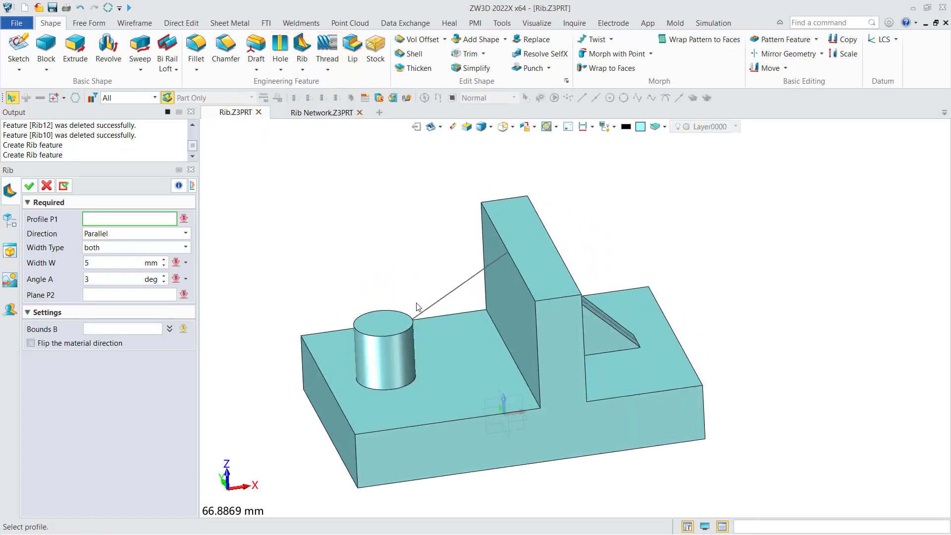
click(443, 303)
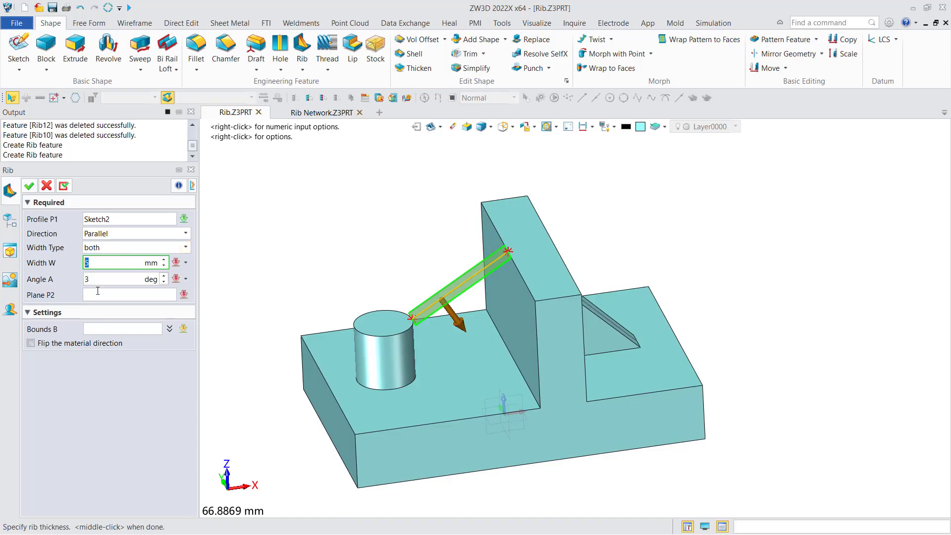
click(110, 328)
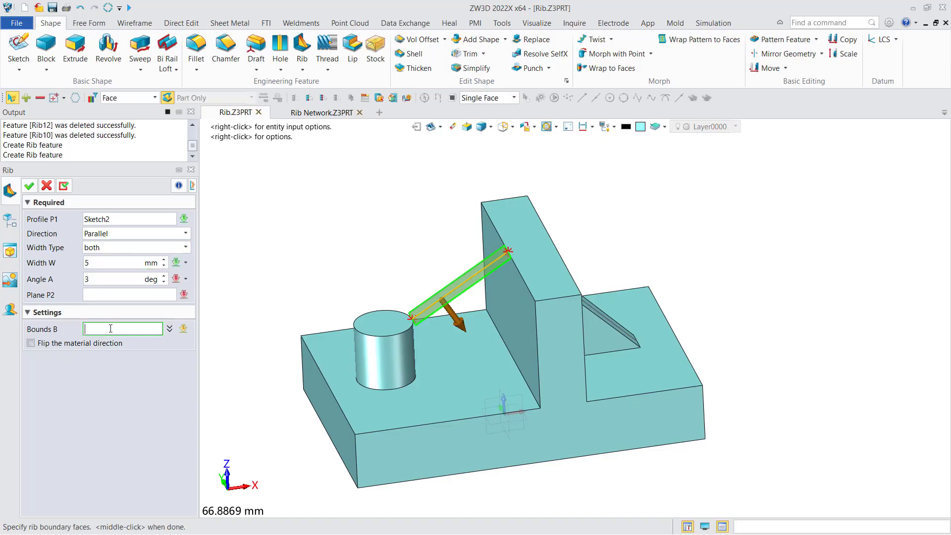
click(406, 362)
click(467, 364)
click(513, 322)
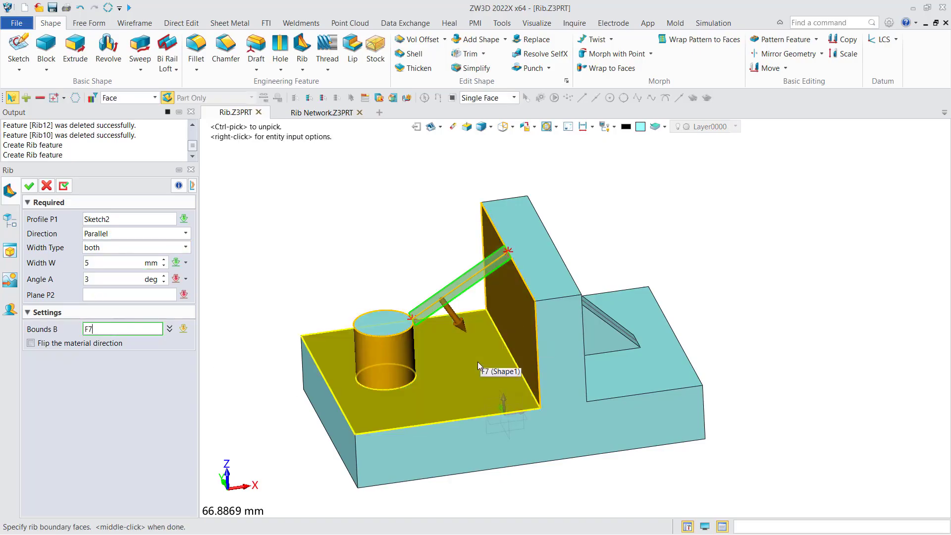
Step: Set the second rib's draft angle to 0 degrees with a 5 mm width and create the rib
click(29, 185)
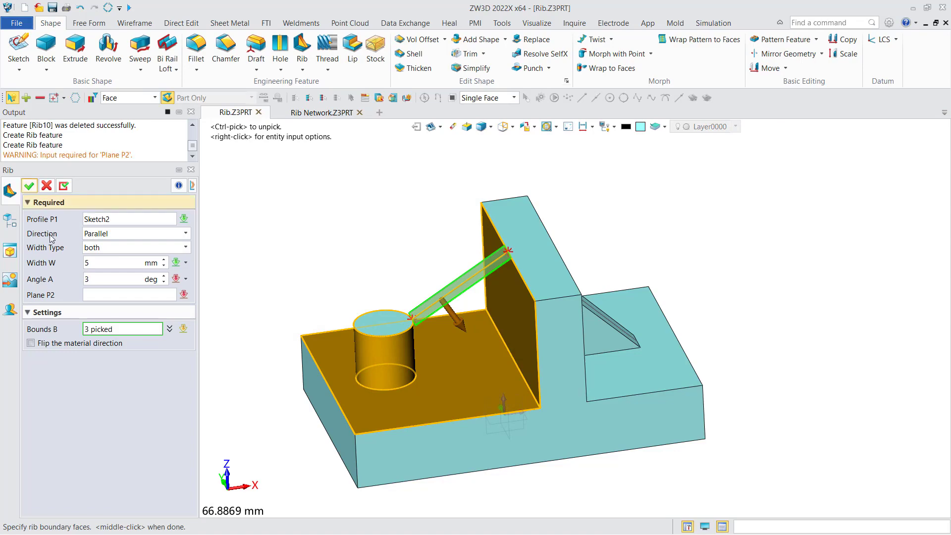
click(47, 282)
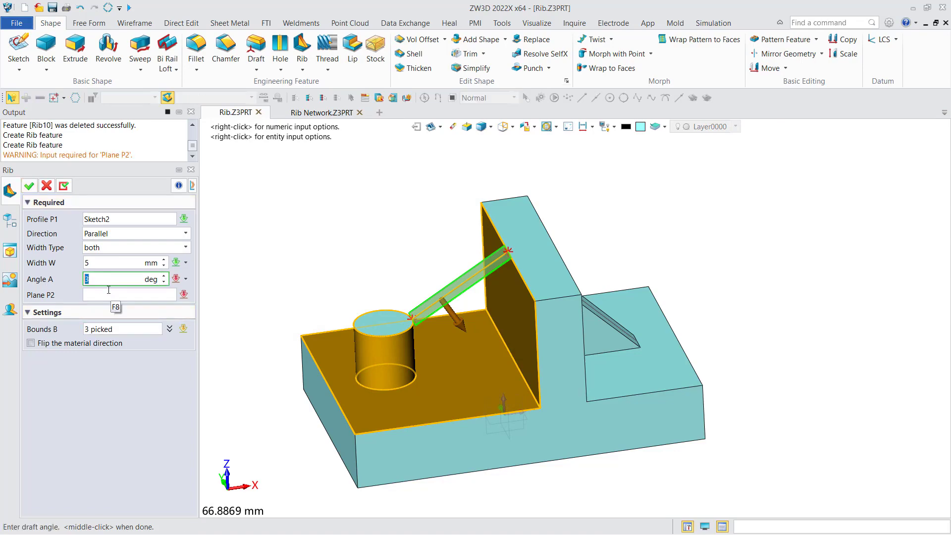
click(110, 264)
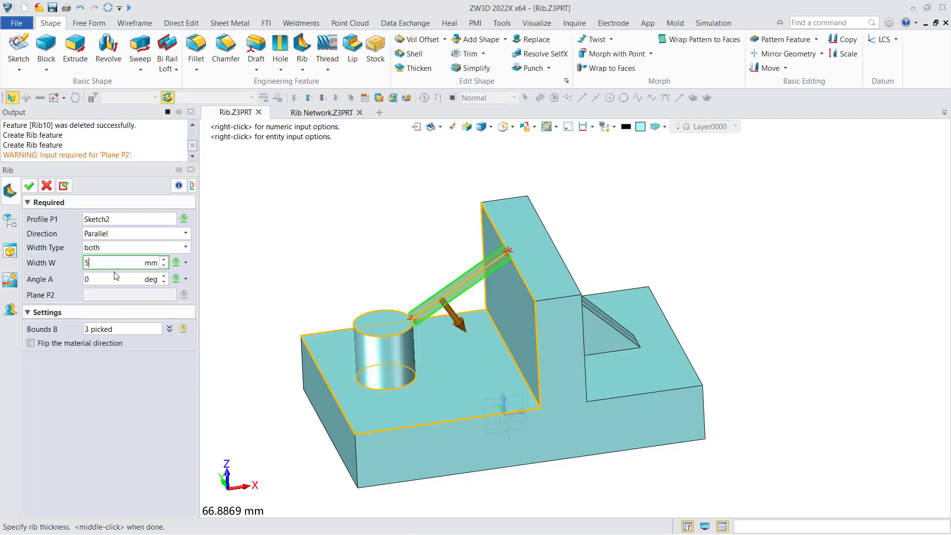
middle_click(383, 331)
click(29, 186)
right_drag(366, 255, 369, 275)
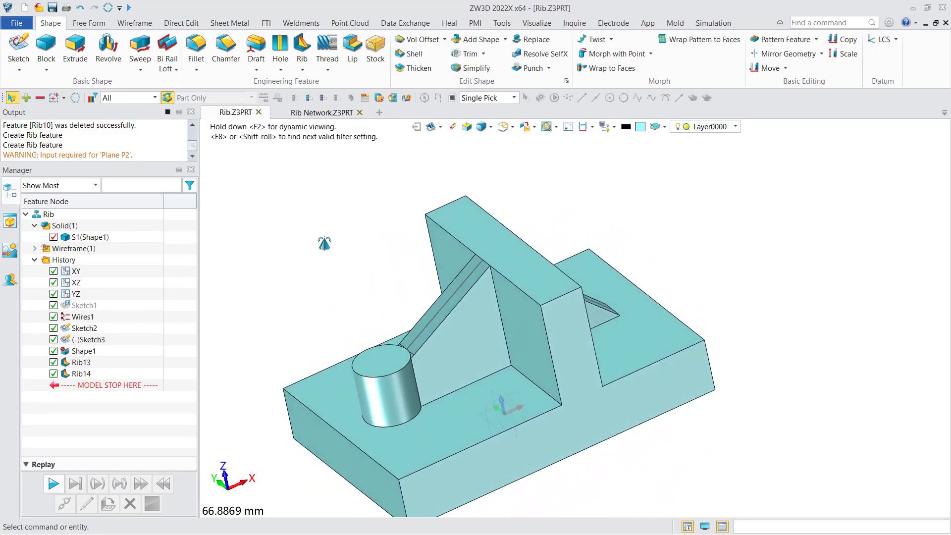
Step: Switch to the Rib Network part and examine the sketch lines crossing the housing
click(319, 112)
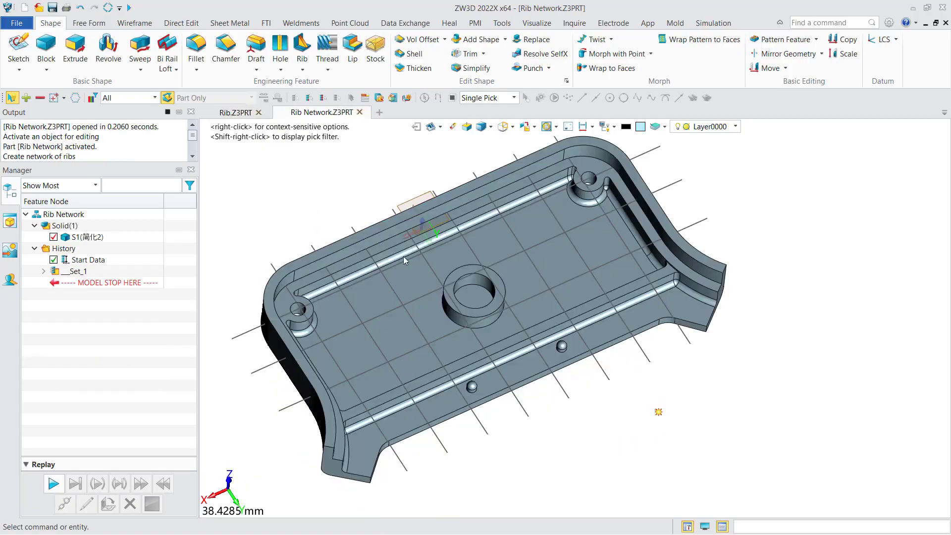
right_drag(369, 266, 350, 212)
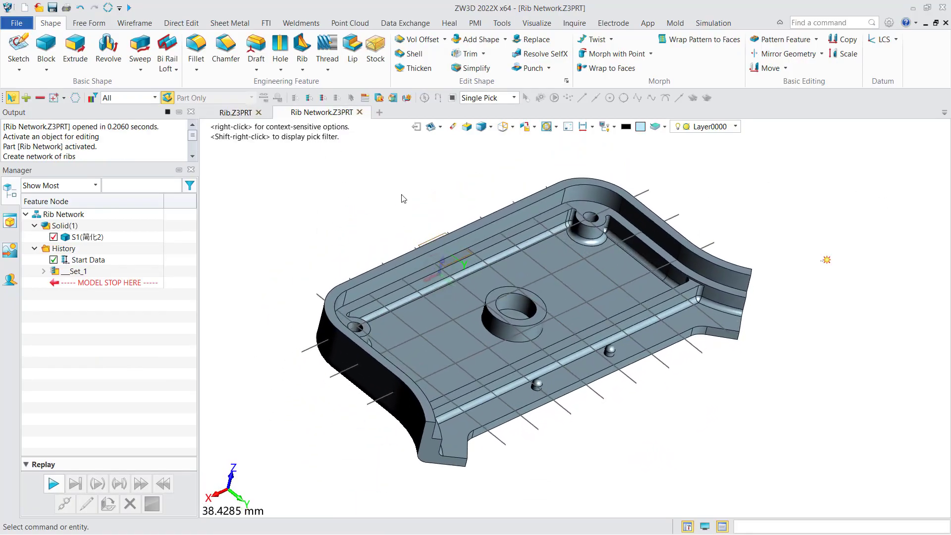
right_drag(403, 198, 341, 123)
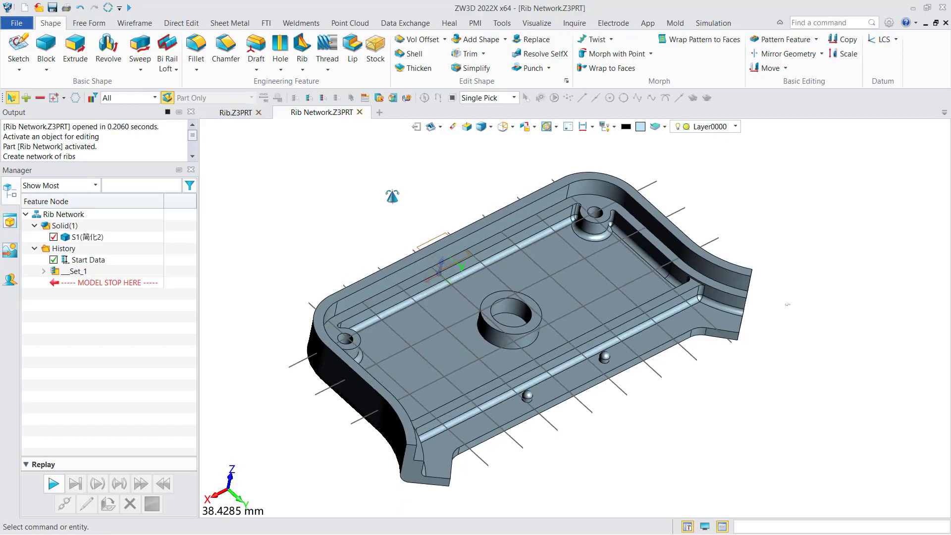
click(306, 369)
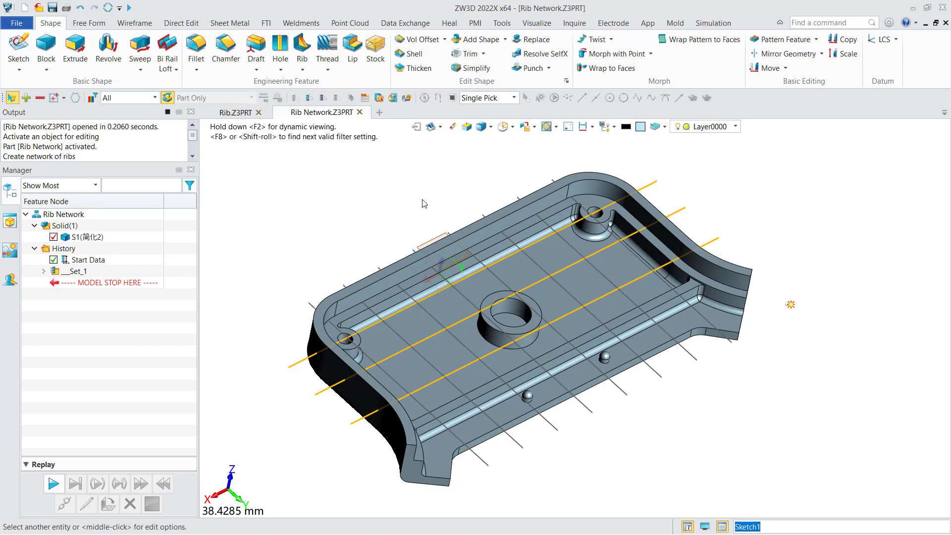
click(371, 197)
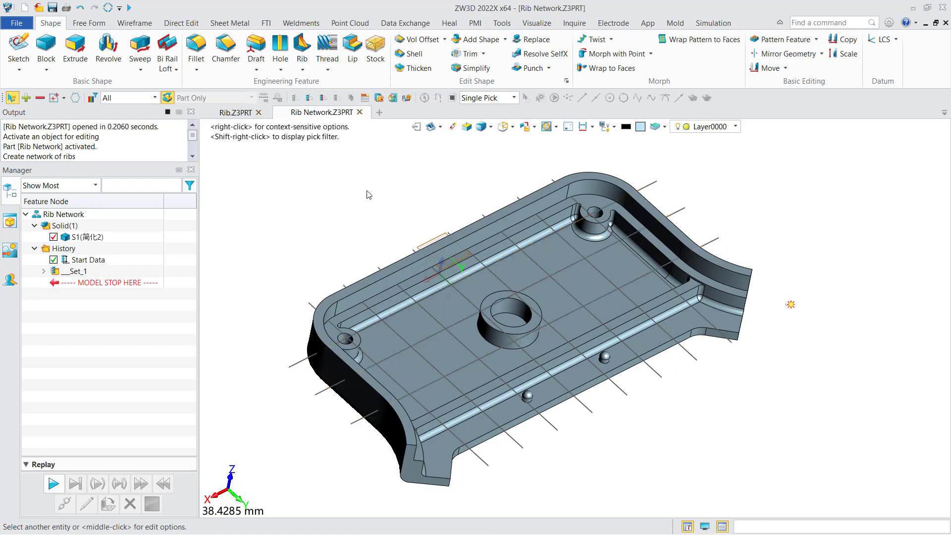
Step: Start a Rib Network with the three lengthwise sketch lines as profile, thickness 0.25 mm, and add it to the profile list
click(302, 70)
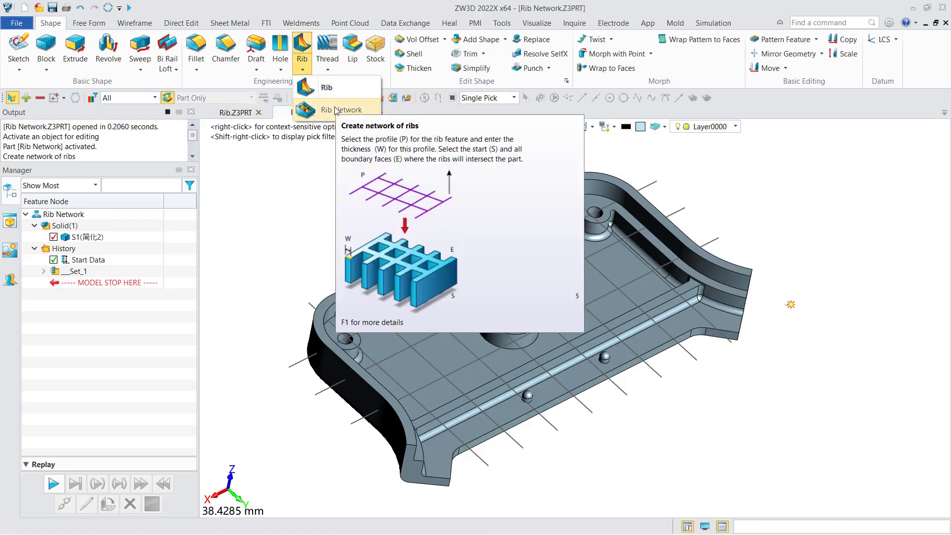
click(335, 109)
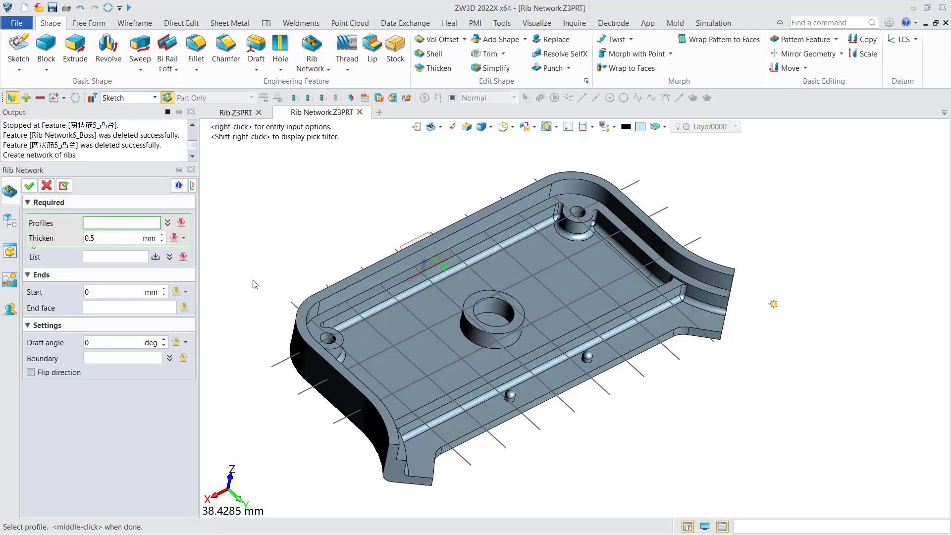
click(270, 367)
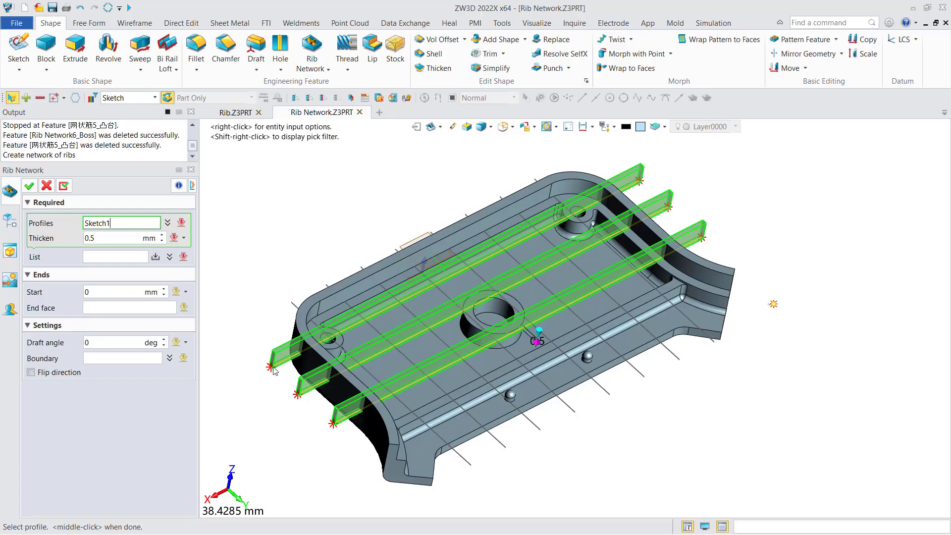
click(274, 370)
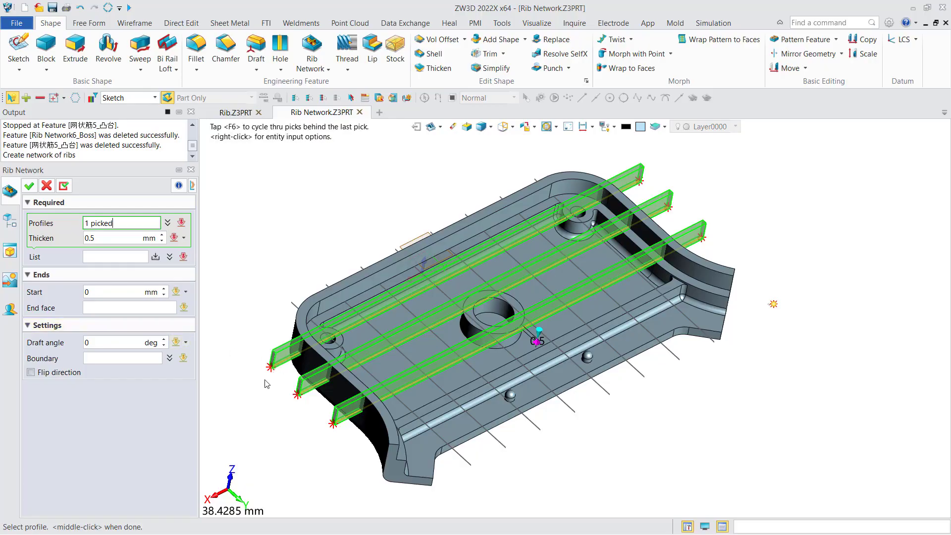
click(94, 237)
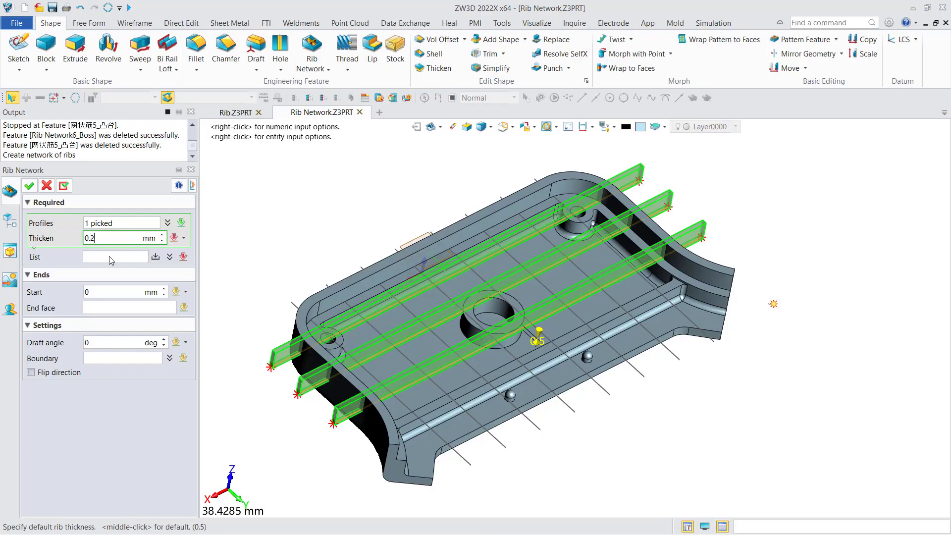
text(5)
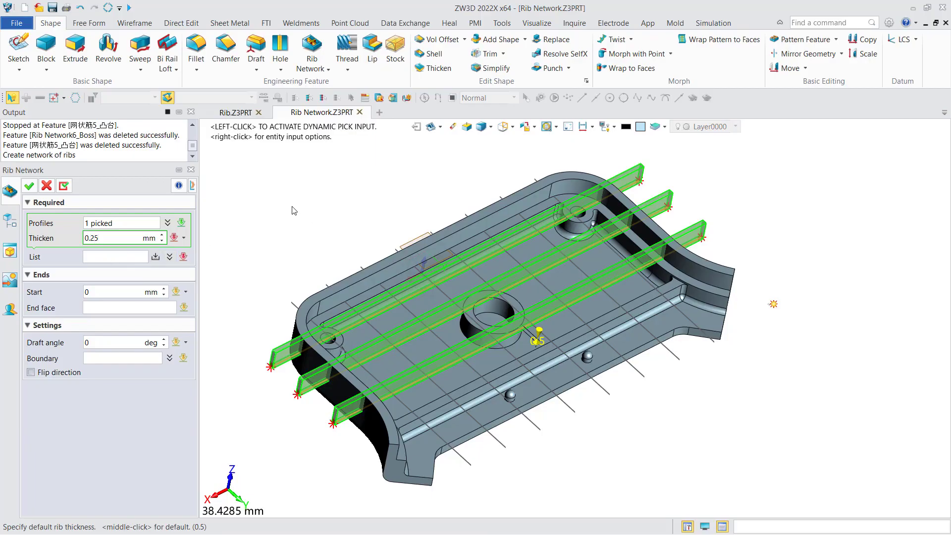
mouse_move(292, 212)
middle_down()
mouse_move(287, 244)
mouse_move(288, 218)
middle_up()
click(155, 257)
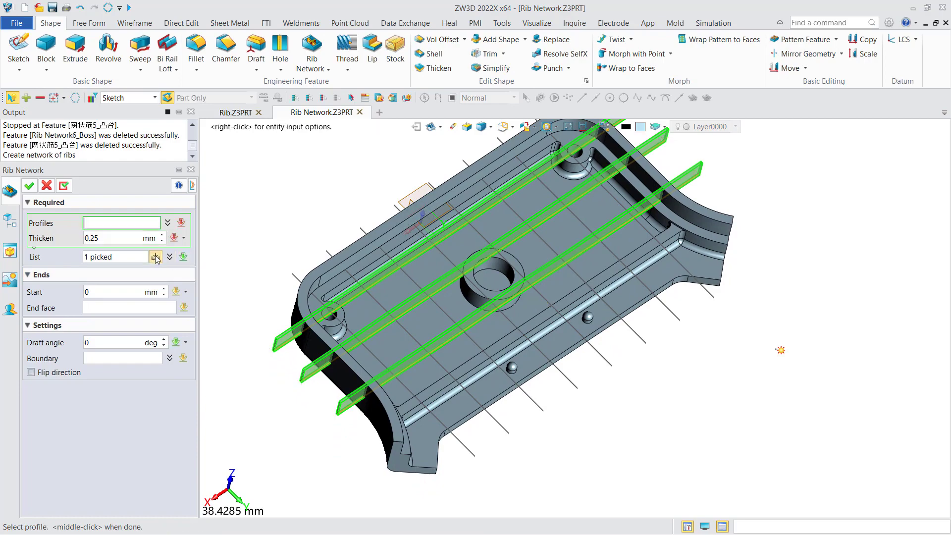
Step: Pick the crosswise sketch lines as the second rib profile, set their thickness to 0.5 mm, and add them to the profile list
click(475, 454)
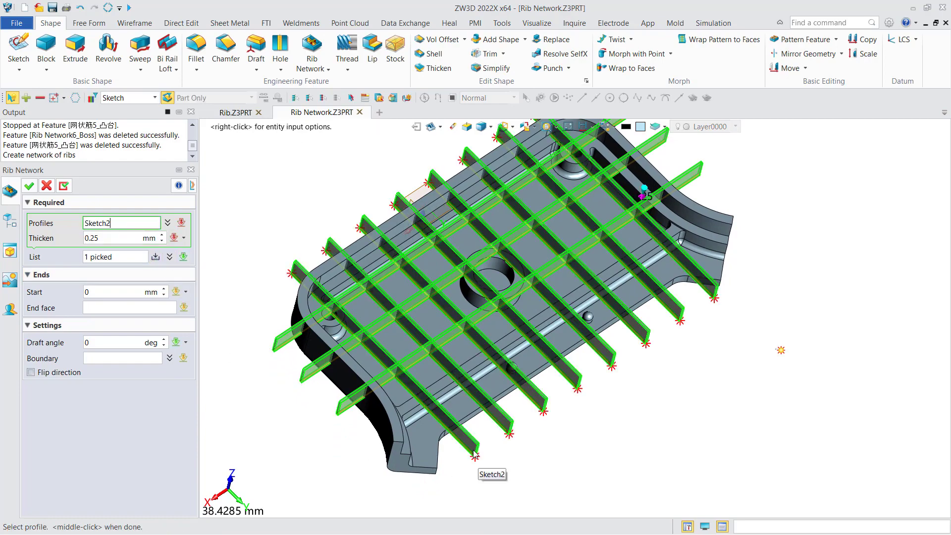
click(475, 454)
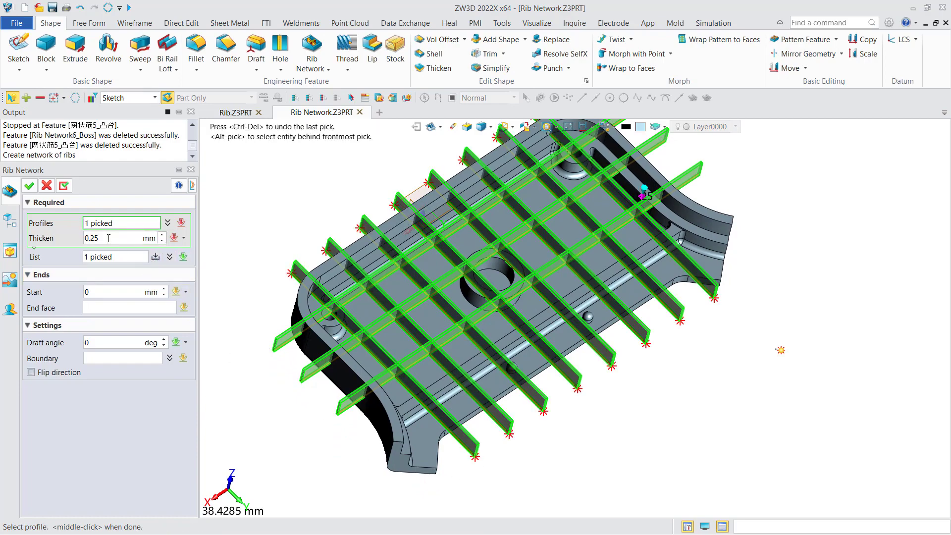
drag(109, 238, 94, 239)
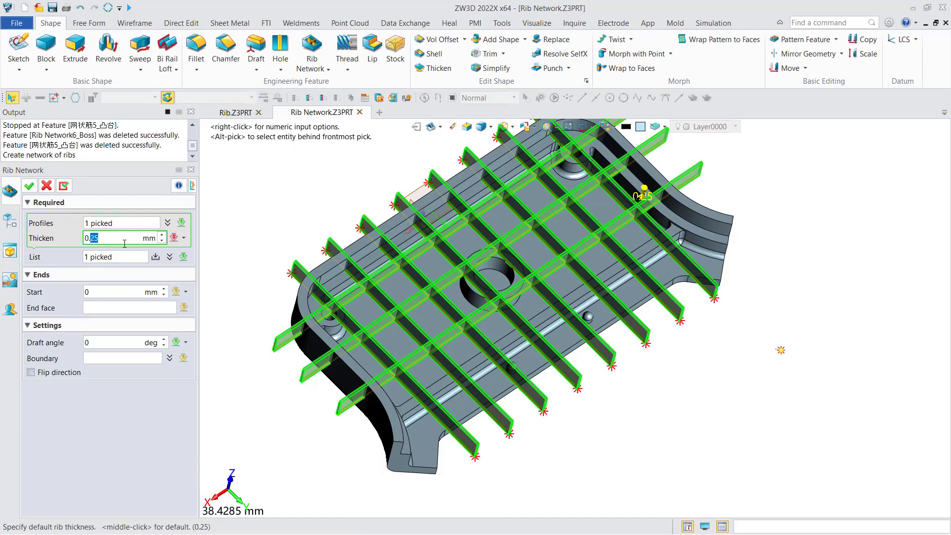
text(5)
click(156, 257)
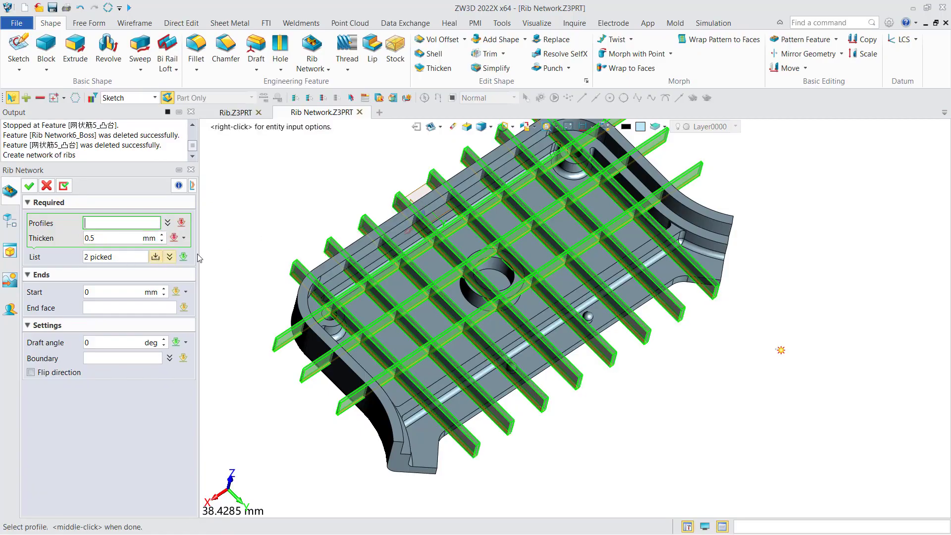
Step: Set the rib network's start to -2 mm and pick the housing floor as its end face
right_drag(315, 246, 293, 209)
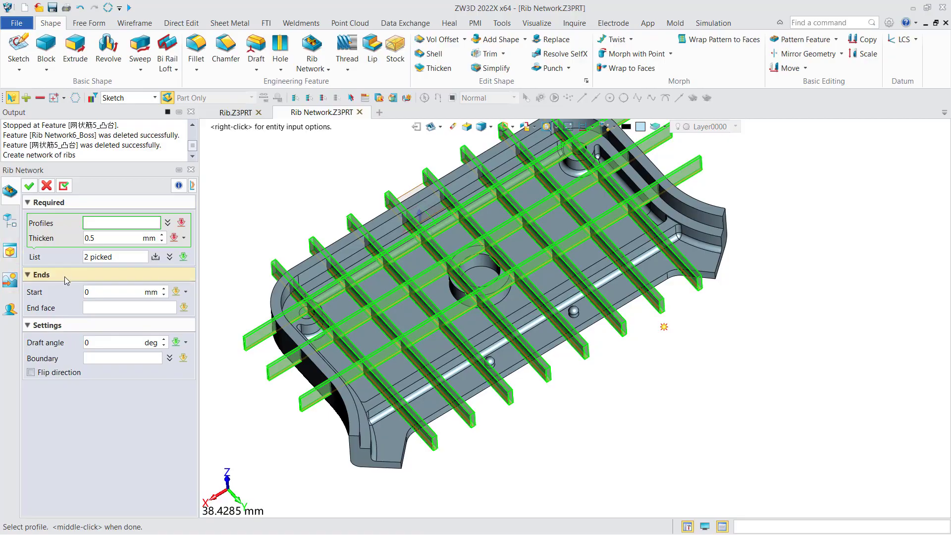
click(97, 290)
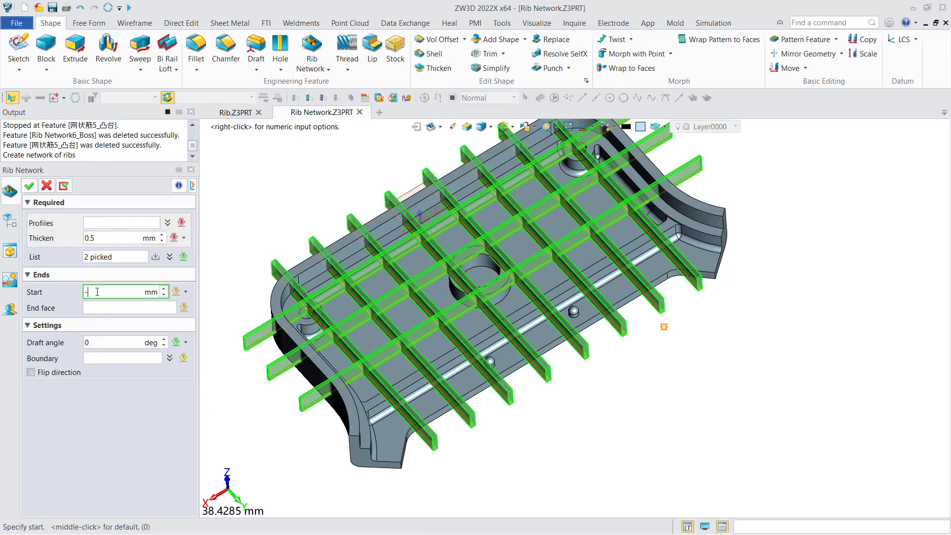
click(106, 307)
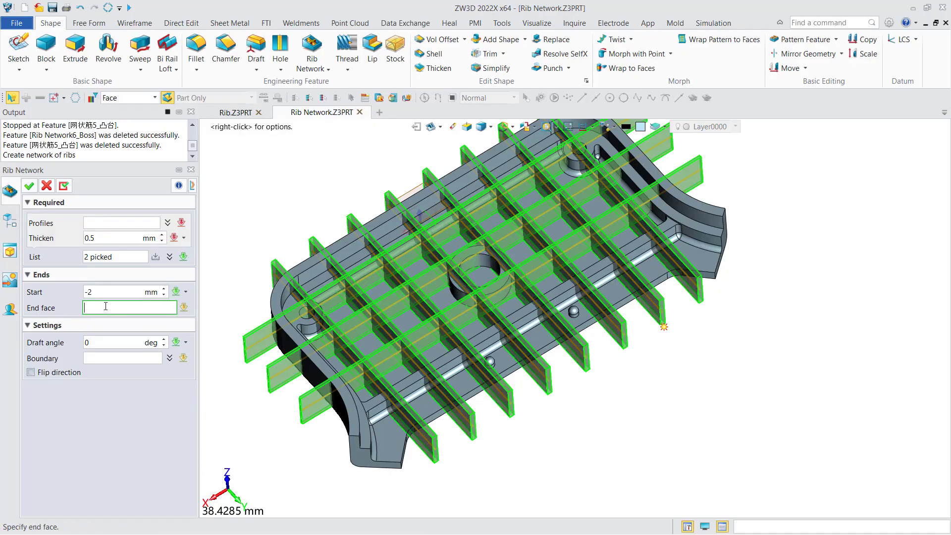
click(346, 334)
middle_drag(350, 322, 316, 288)
middle_click(338, 323)
Step: Set the rib network's start to -0.2 mm and create the feature
double_click(91, 292)
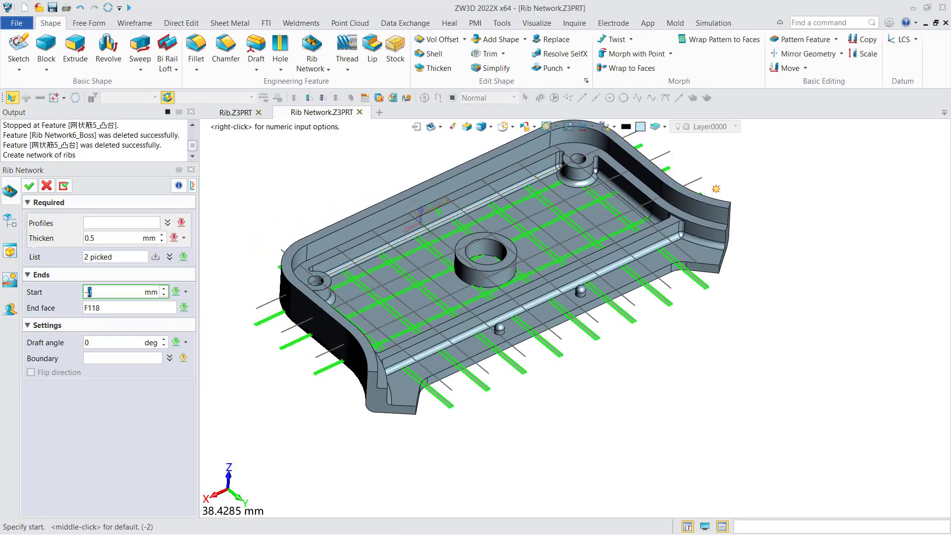
text(0.2)
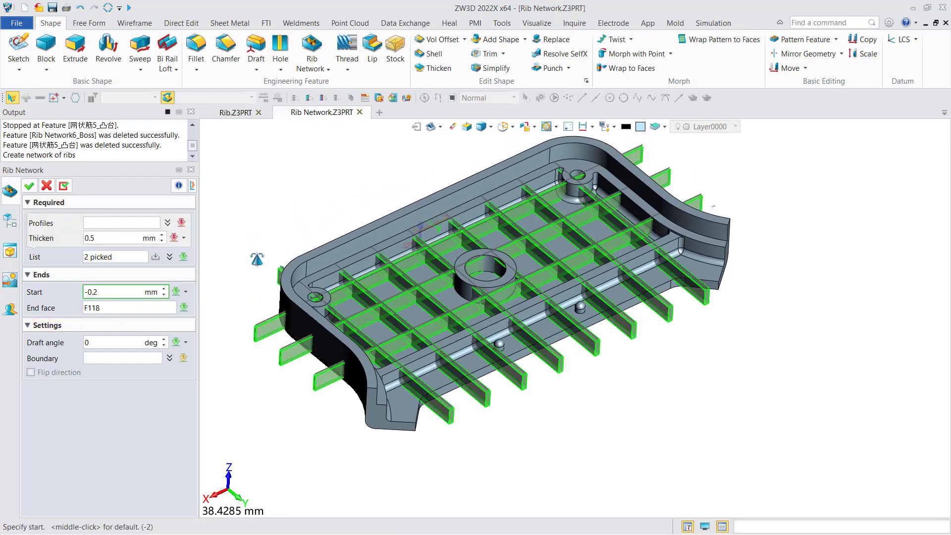
key(Return)
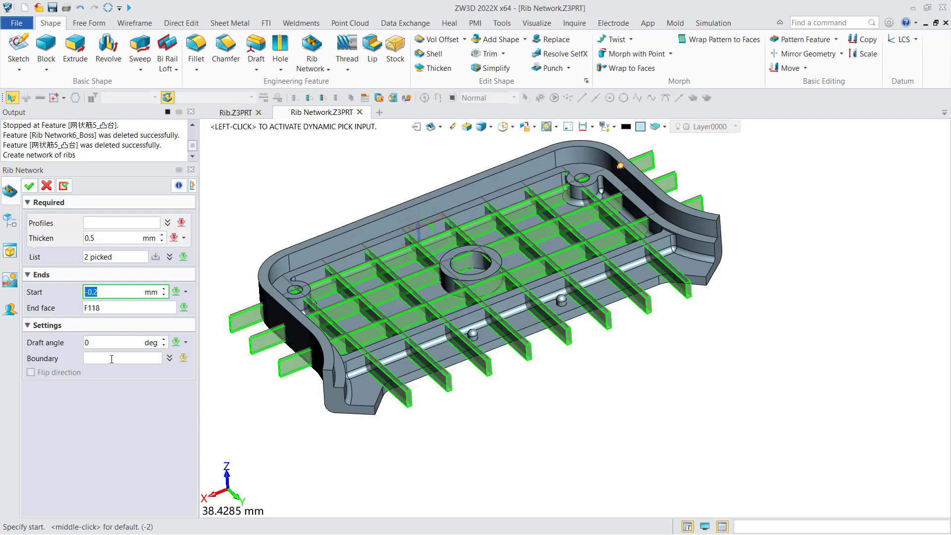
right_drag(355, 246, 347, 272)
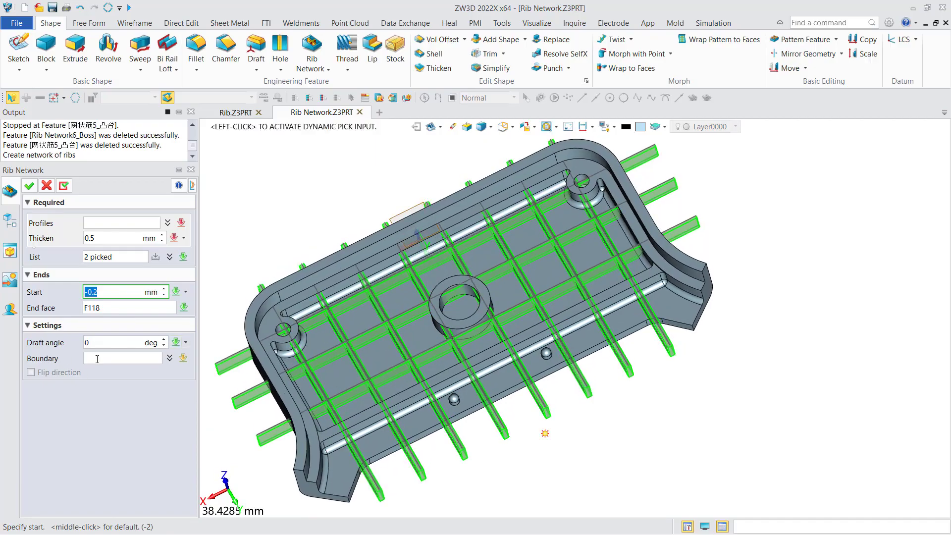
right_drag(277, 263, 458, 180)
click(27, 187)
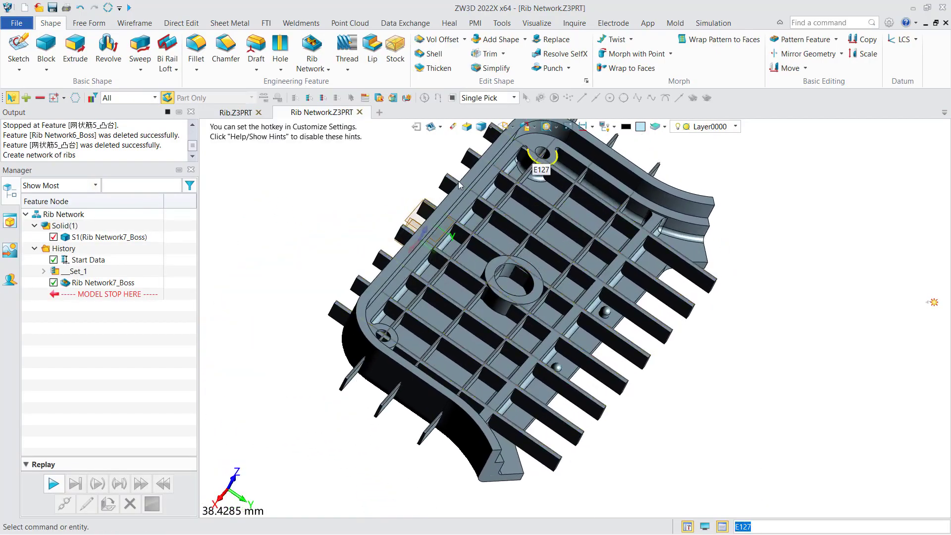
Step: Reopen the rib network feature for editing and pick the housing's long inner wall face as its first boundary
right_drag(467, 379, 688, 263)
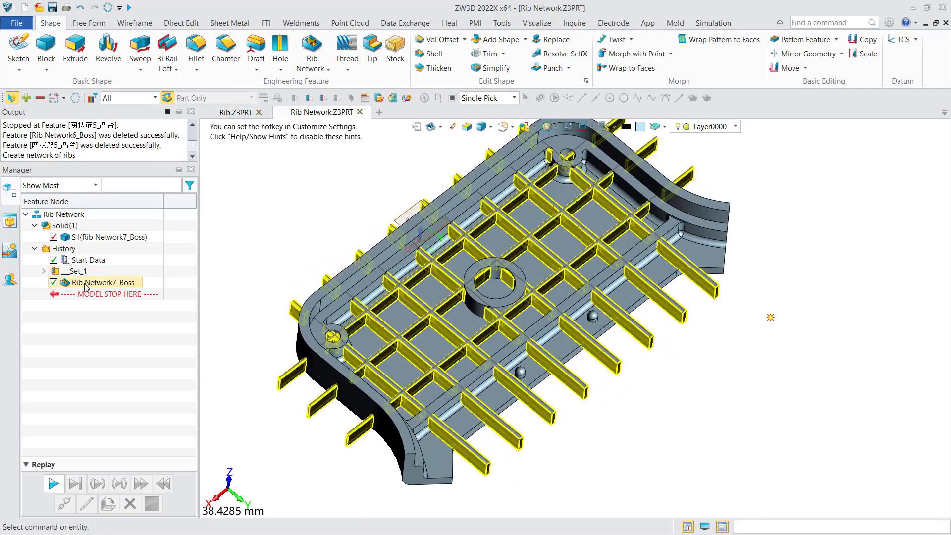
click(85, 286)
double_click(87, 284)
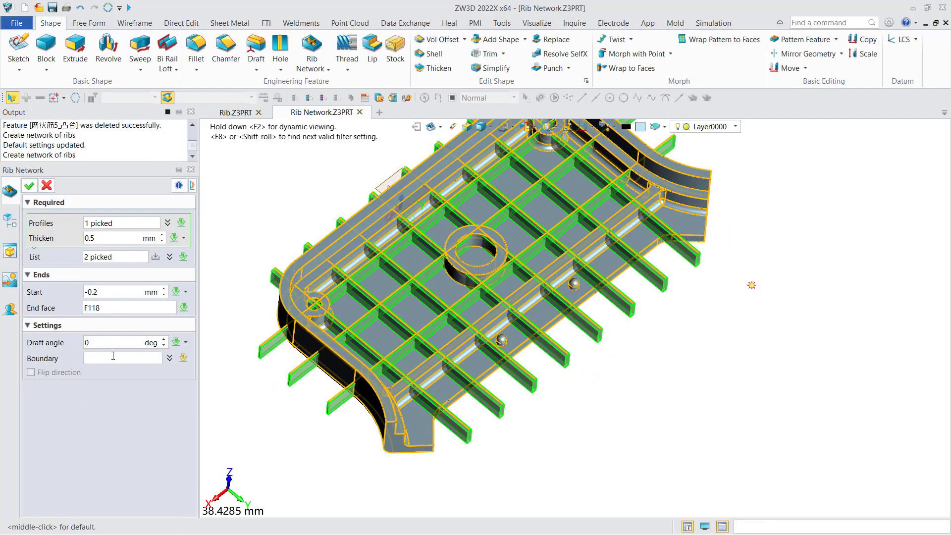
click(113, 356)
middle_drag(234, 329, 221, 396)
scroll(290, 355, up, 4)
click(290, 355)
right_drag(290, 356, 315, 318)
click(315, 317)
scroll(332, 315, down, 3)
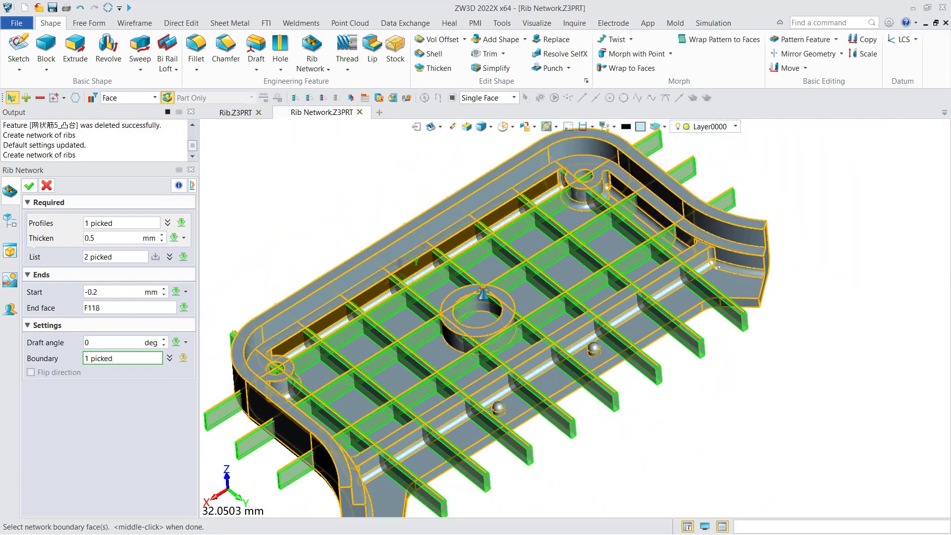
Step: Add the adjacent corner boss, the short end wall faces and the opposite long inner wall face to the boundary
scroll(521, 256, up, 5)
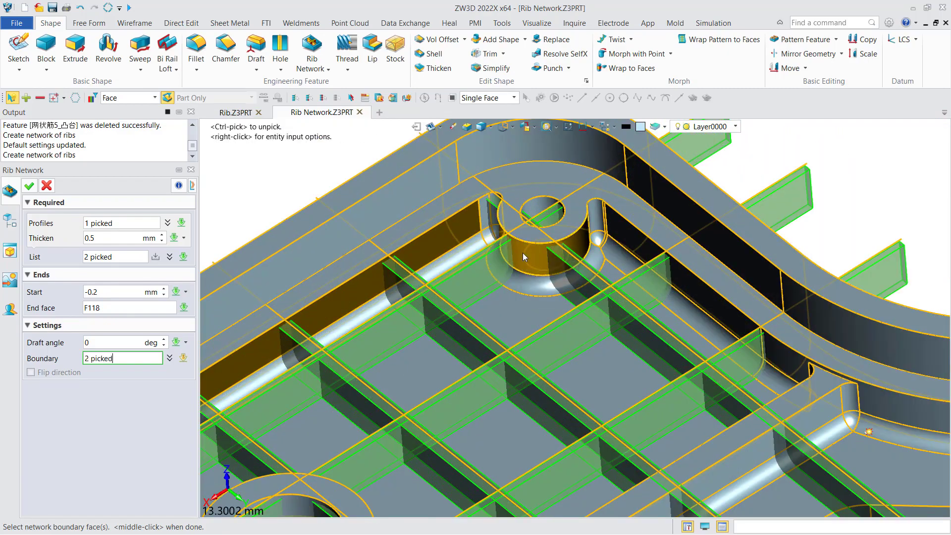
click(647, 243)
click(796, 349)
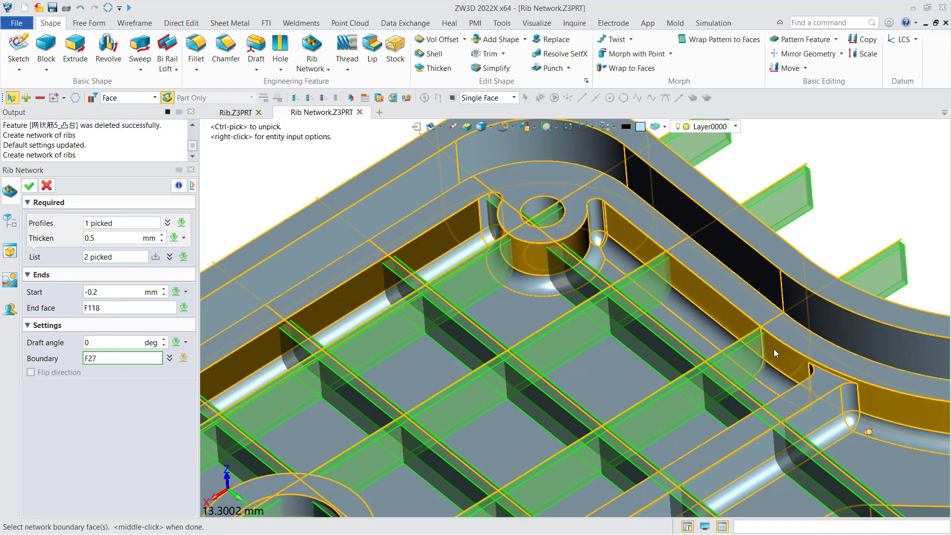
scroll(774, 348, down, 5)
right_drag(681, 338, 762, 369)
scroll(655, 361, up, 5)
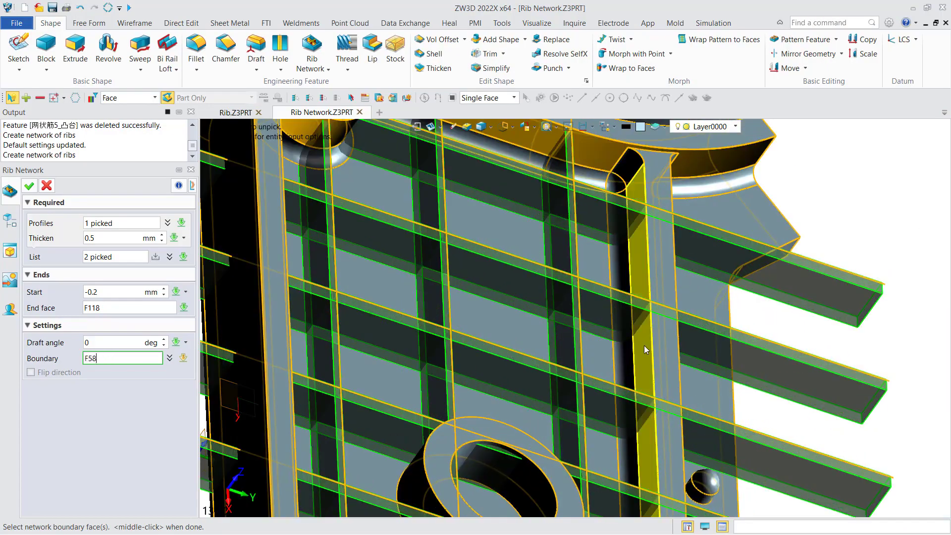
click(643, 346)
Step: Add the other corner boss and its end wall faces to the boundary, and apply the edited rib network
scroll(629, 376, down, 4)
right_drag(606, 382, 438, 319)
scroll(437, 320, up, 5)
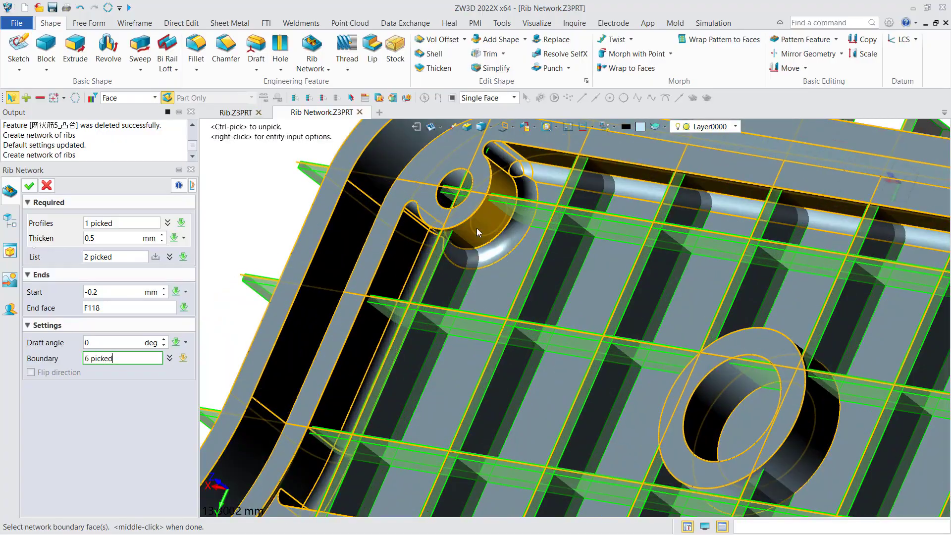
click(396, 276)
middle_drag(396, 276, 479, 181)
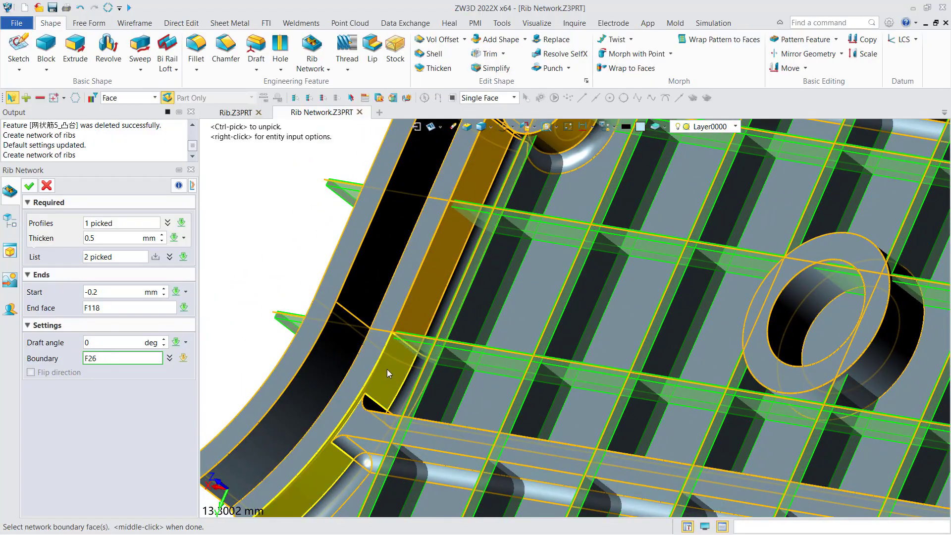
click(387, 370)
right_drag(562, 318, 589, 354)
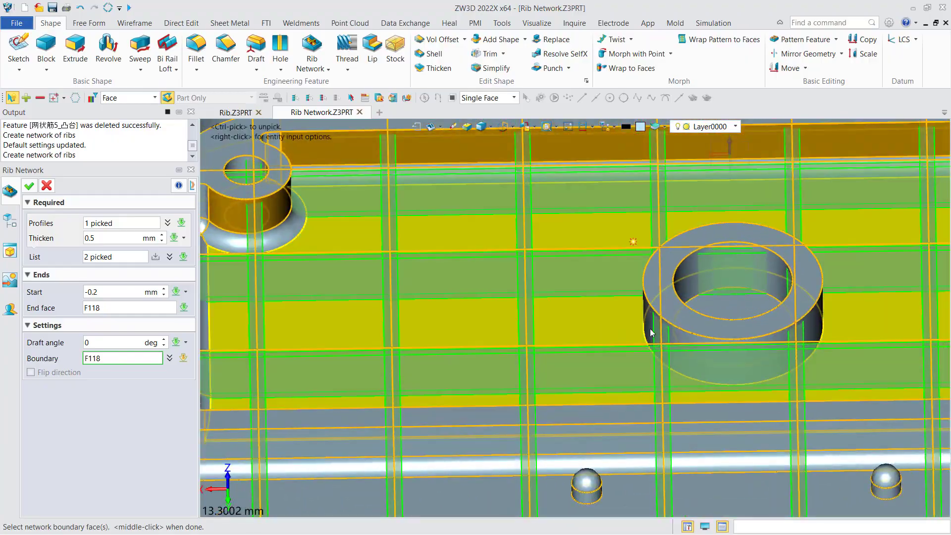
scroll(644, 324, down, 4)
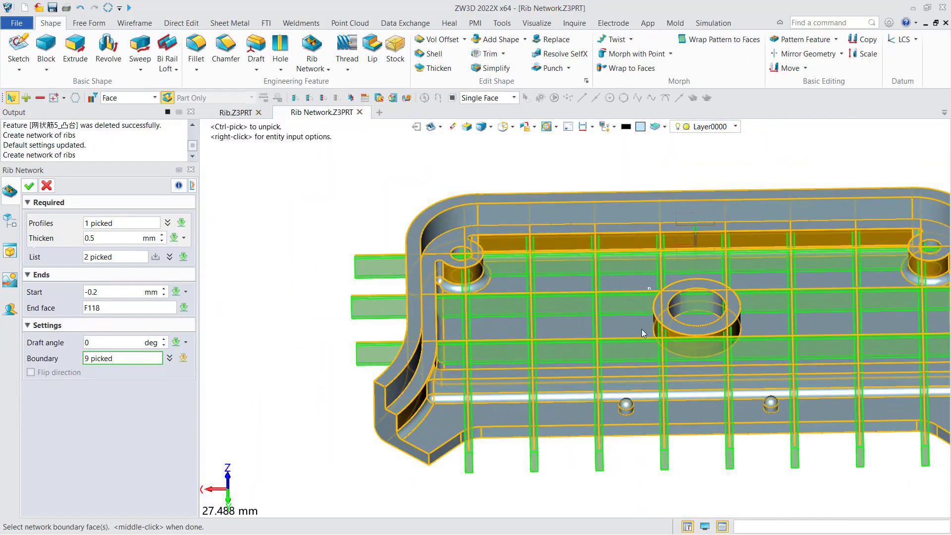
click(28, 187)
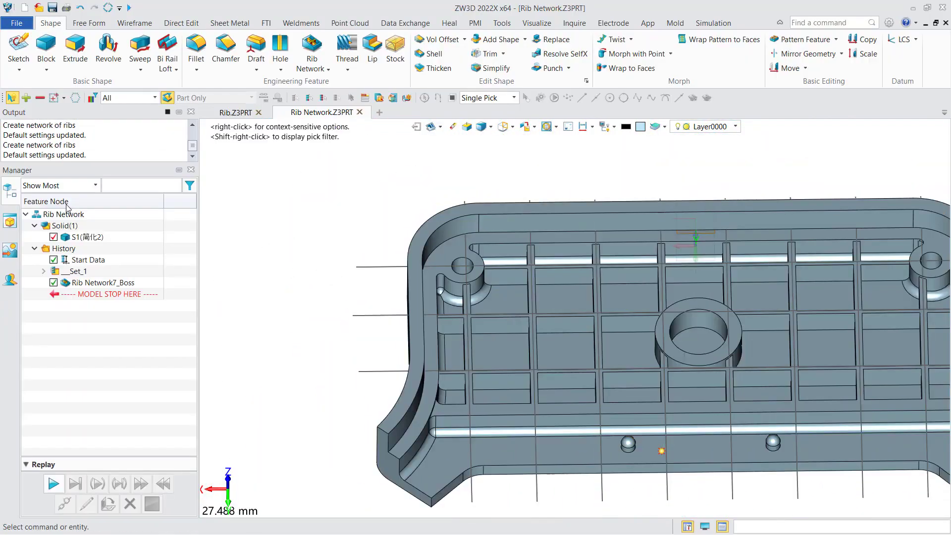
Step: Blank the crosswise and lengthwise profile sketches so only the ribbed housing is displayed
scroll(476, 275, down, 3)
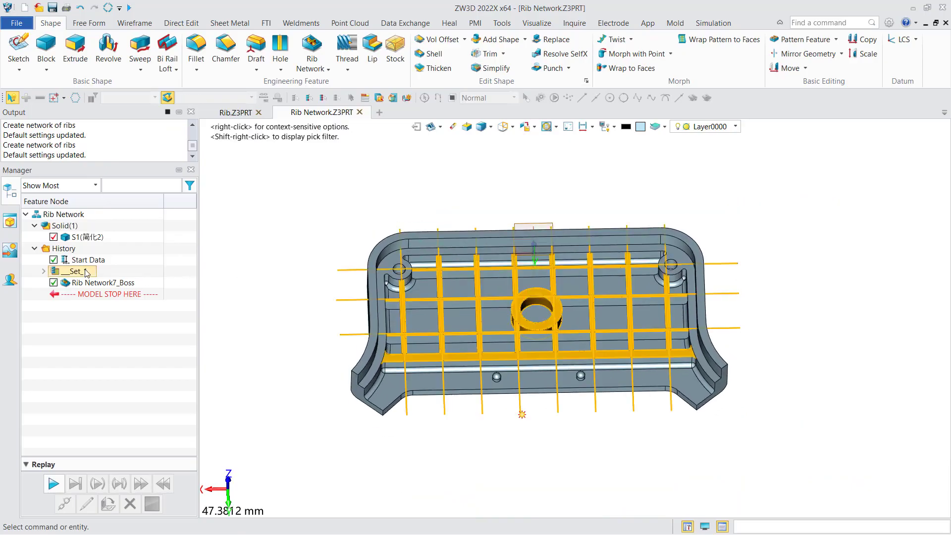
click(157, 251)
right_drag(405, 287, 451, 382)
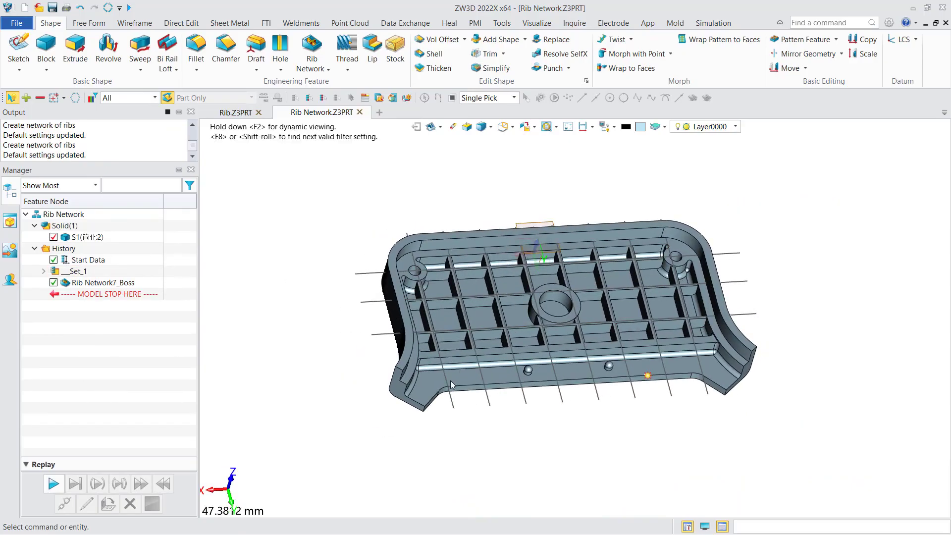
right_click(453, 406)
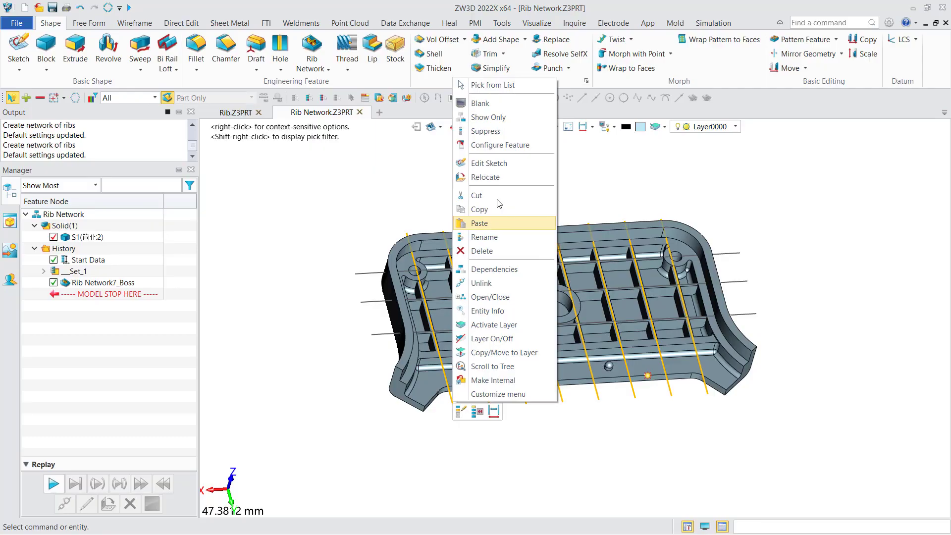
click(480, 104)
right_click(365, 279)
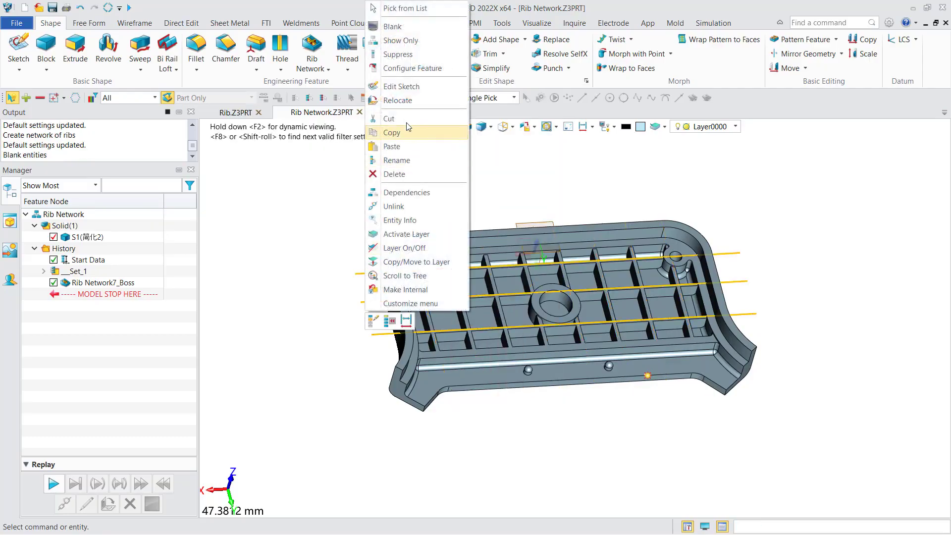
click(396, 28)
scroll(346, 277, up, 5)
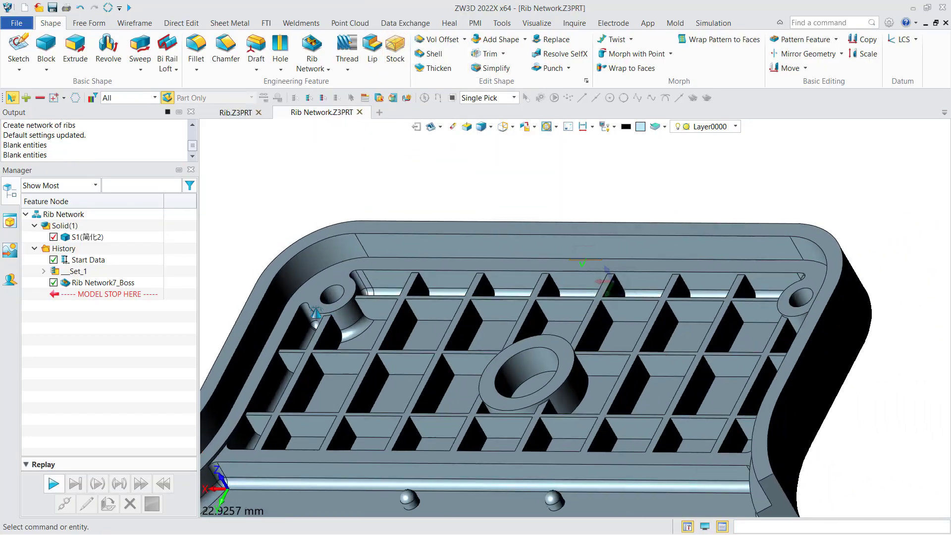
right_drag(315, 313, 428, 278)
scroll(405, 321, down, 2)
scroll(427, 278, down, 1)
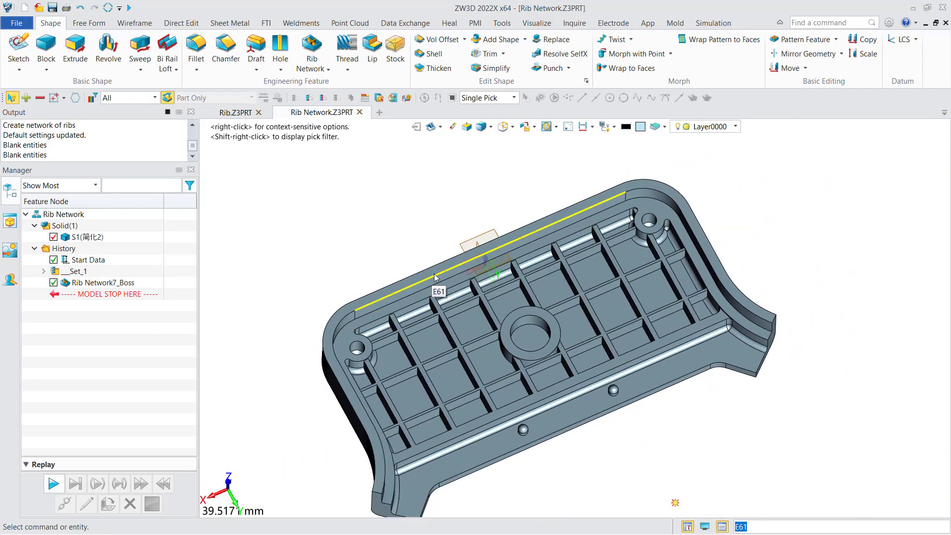